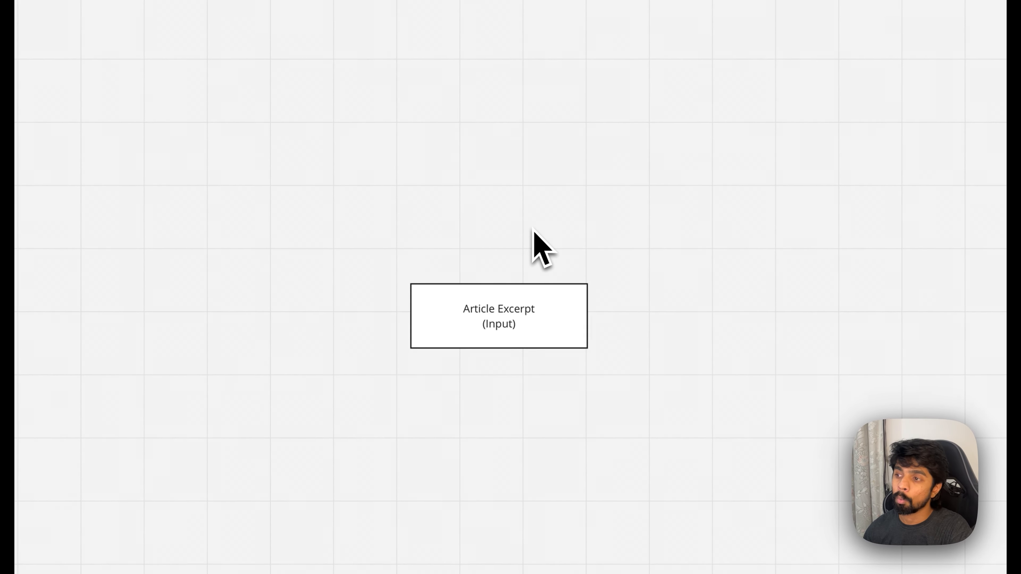
Move the "Article Excerpt (Input)" box up and slightly to the left on the board
{"action": "left_click", "coordinate": [512, 309]}
{"action": "left_click_drag", "start_coordinate": [516, 320], "coordinate": [483, 234]}
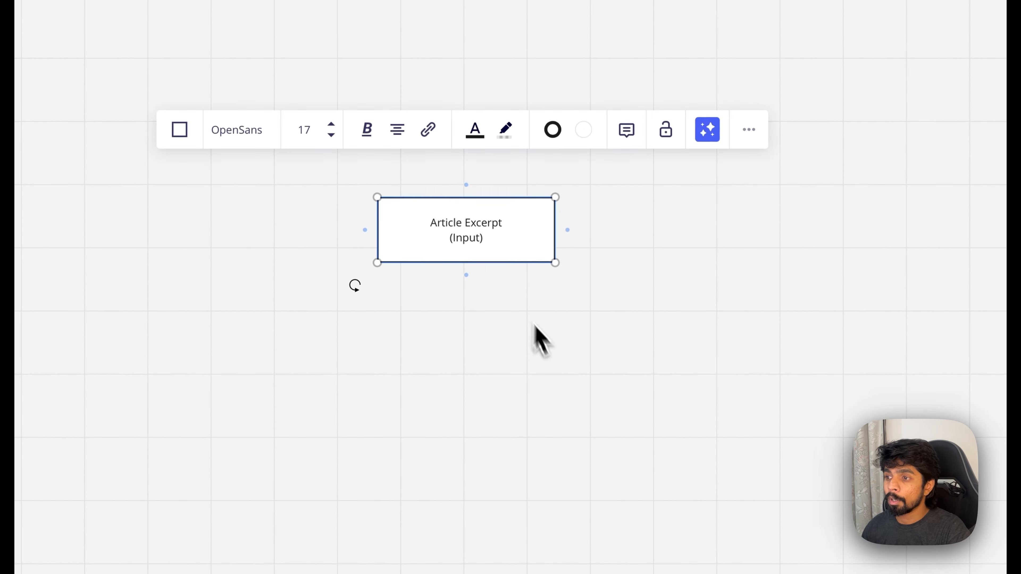
{"action": "left_click", "coordinate": [534, 324]}
{"action": "left_click", "coordinate": [473, 245]}
{"action": "left_click", "coordinate": [498, 301]}
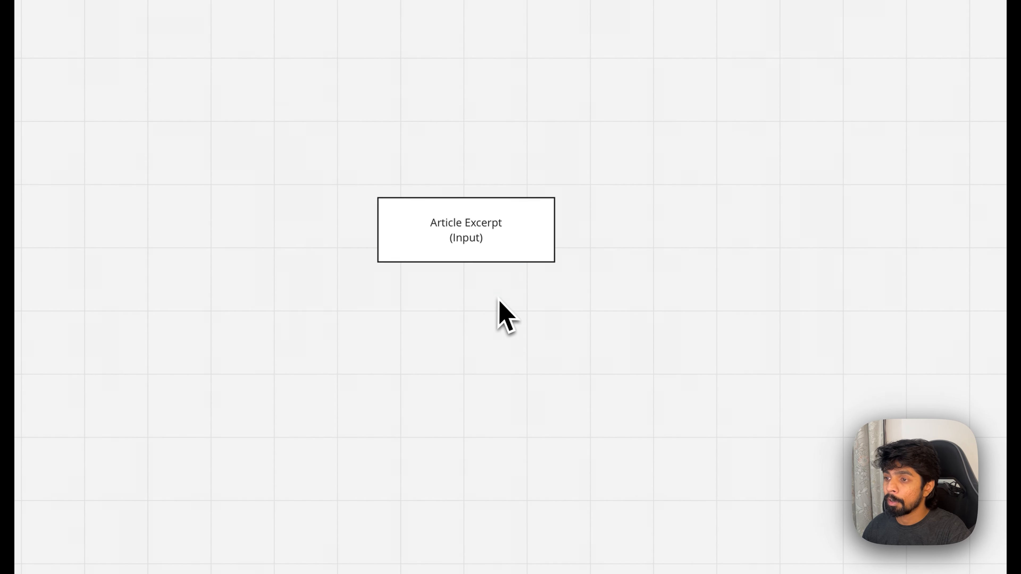
Add a connected box below "Article Excerpt (Input)" and label it "Saved into Google Sheet"
{"action": "left_click", "coordinate": [491, 253]}
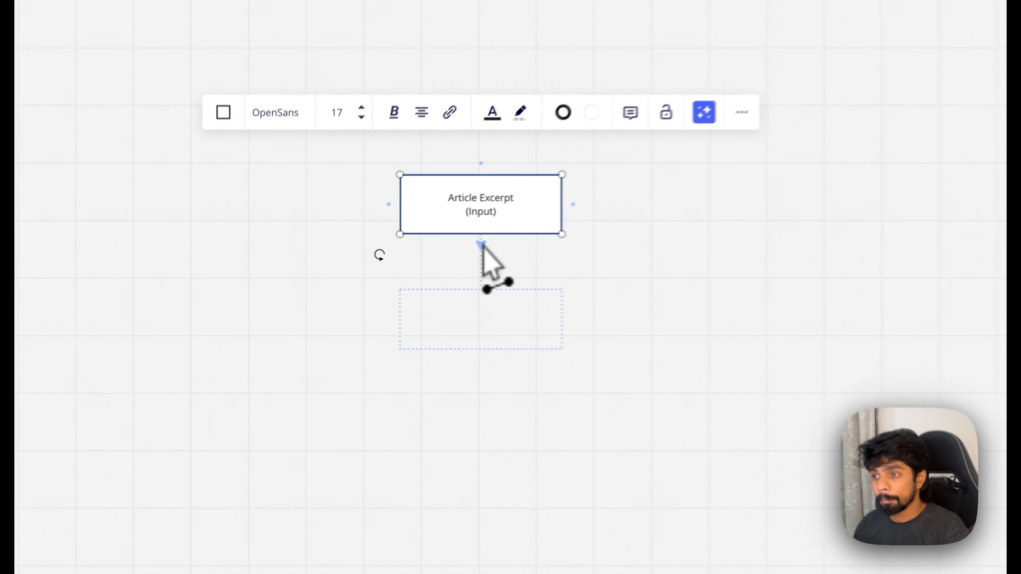
{"action": "left_click", "coordinate": [371, 275]}
{"action": "double_click", "coordinate": [510, 322]}
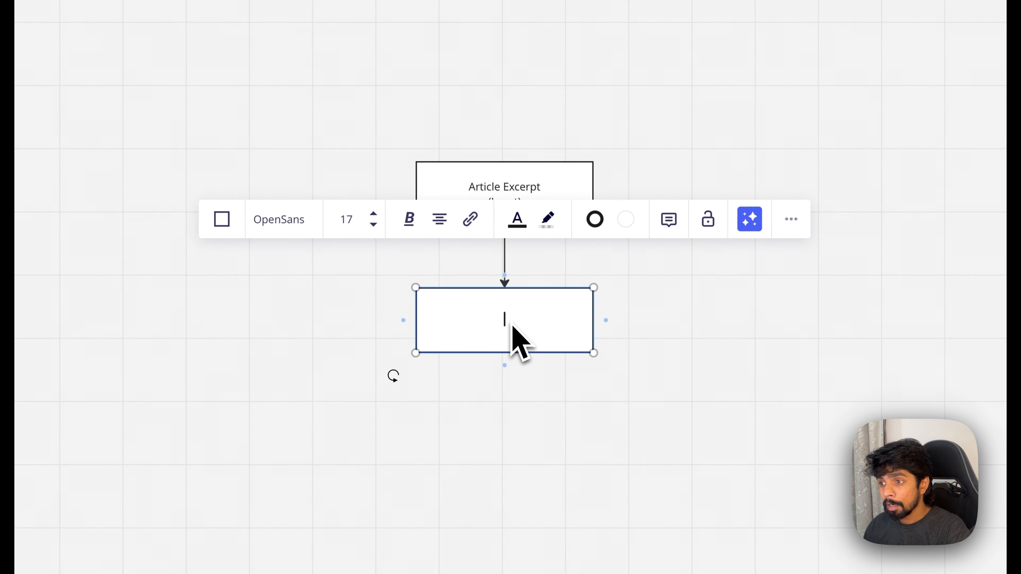
{"action": "type", "text": "Saved into"}
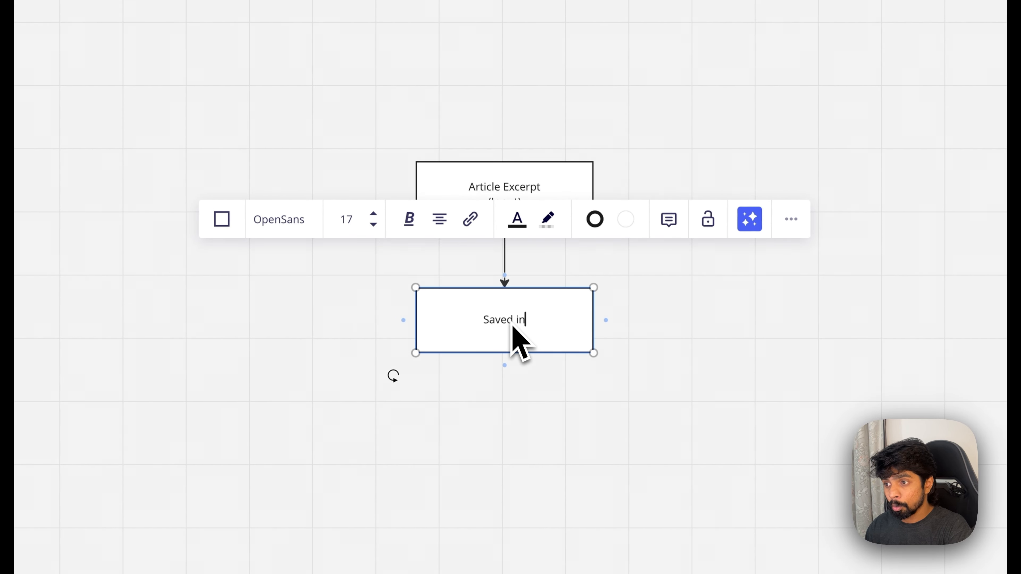
{"action": "type", "text": " Google Sheet"}
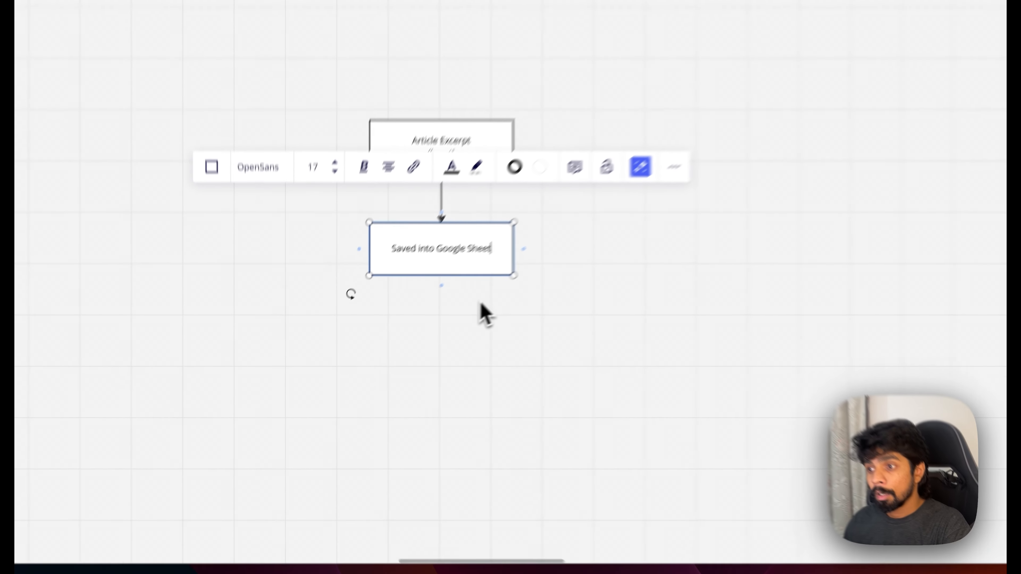
Add a connected box below "Saved into Google Sheet" and label it "Processed via ChatGPT (& Updated back on the Sheet)"
{"action": "left_click", "coordinate": [396, 347]}
{"action": "left_click", "coordinate": [386, 326]}
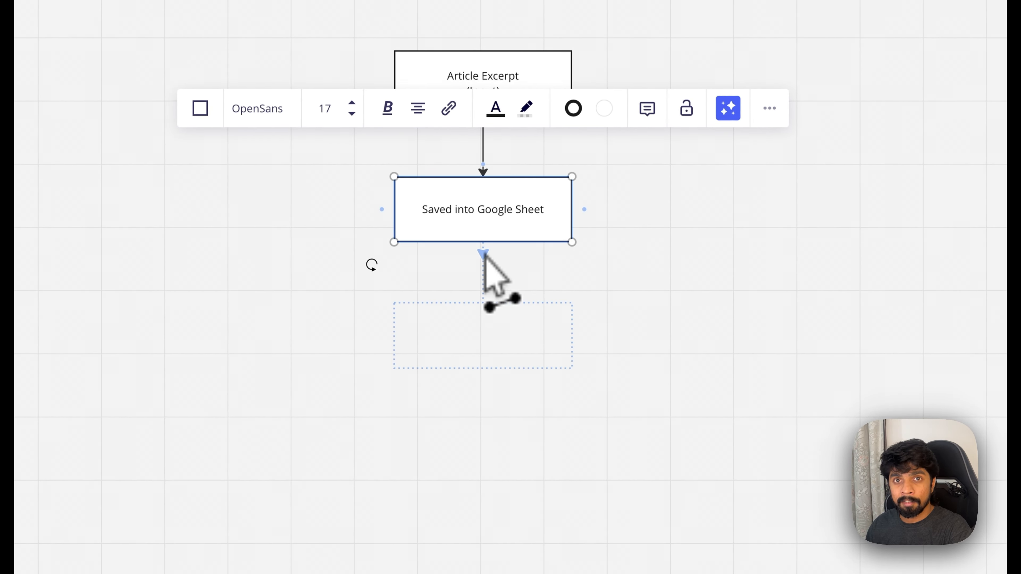
{"action": "left_click", "coordinate": [483, 253]}
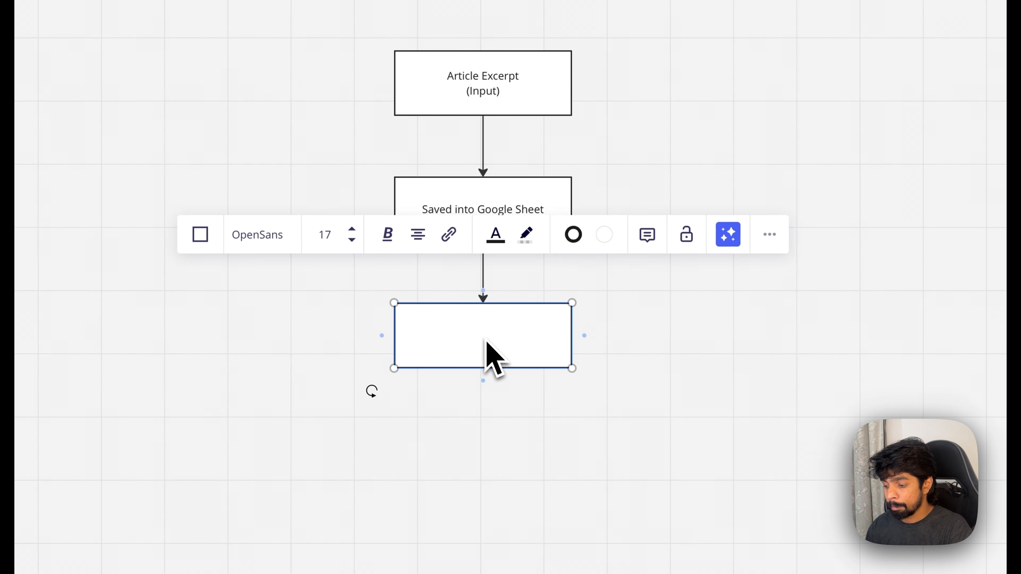
{"action": "type", "text": "Processed via"}
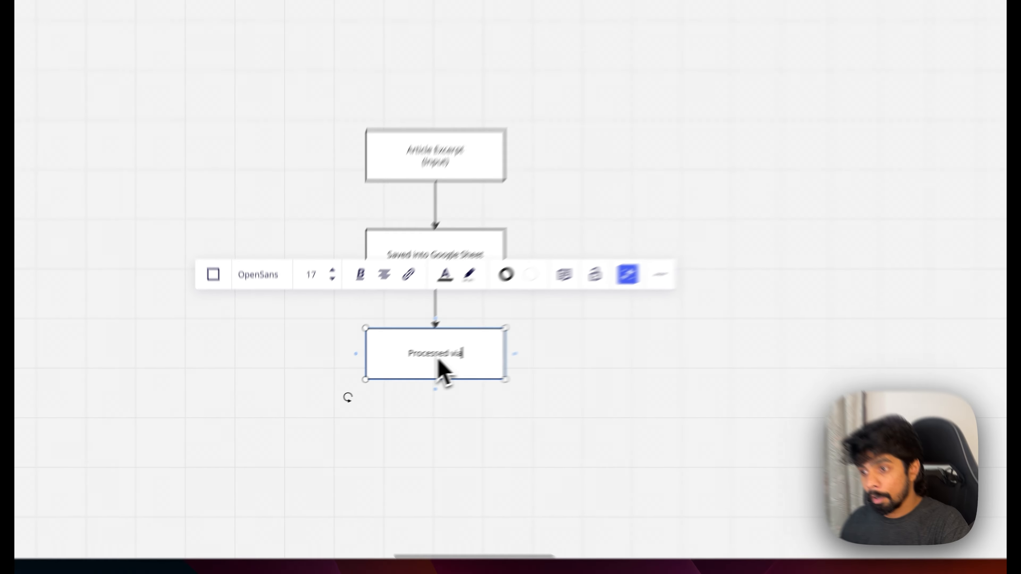
{"action": "type", "text": " ChatGPT"}
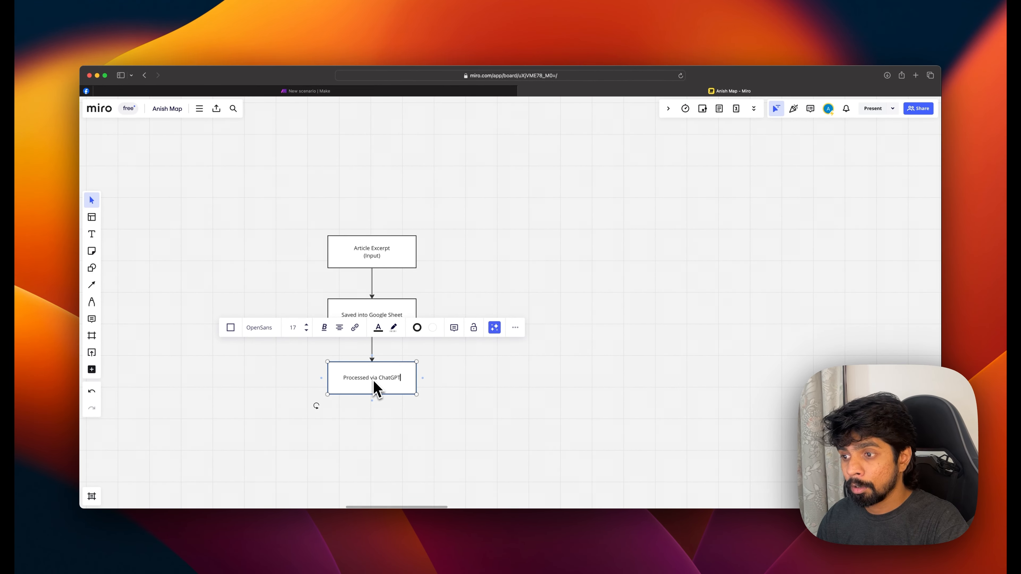
{"action": "type", "text": " (&"}
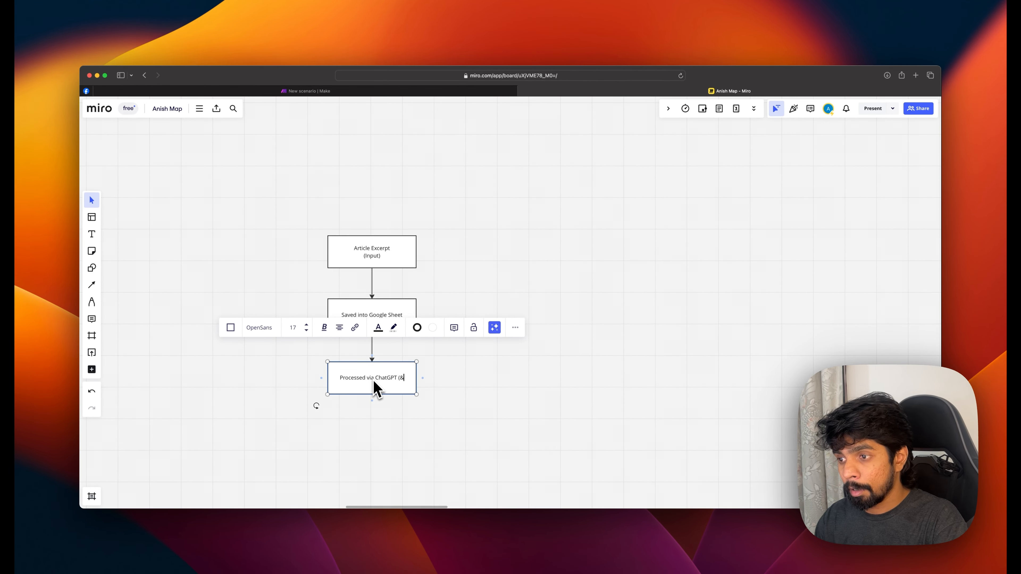
{"action": "type", "text": " Updated back "}
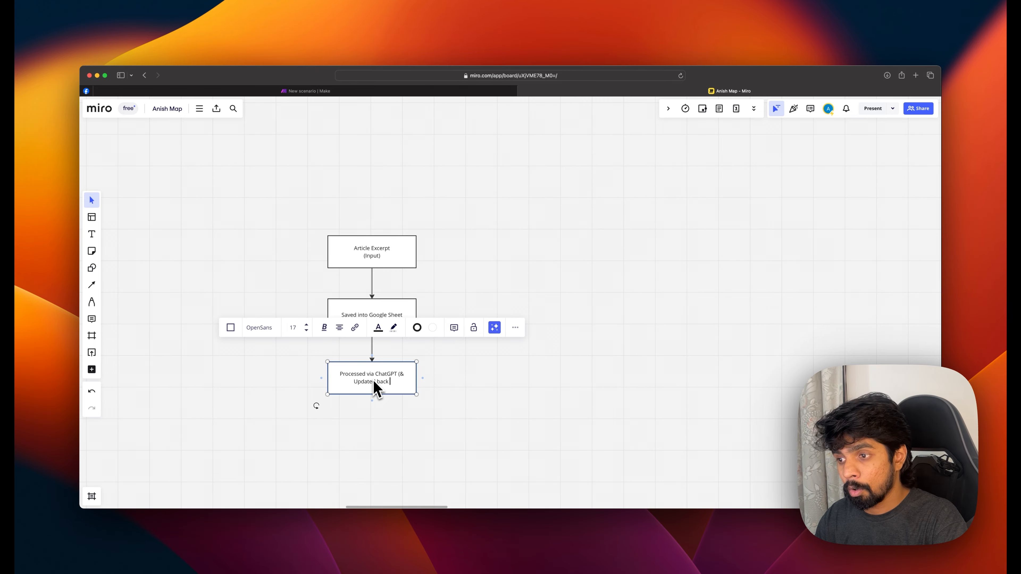
{"action": "type", "text": "on the Sheet)"}
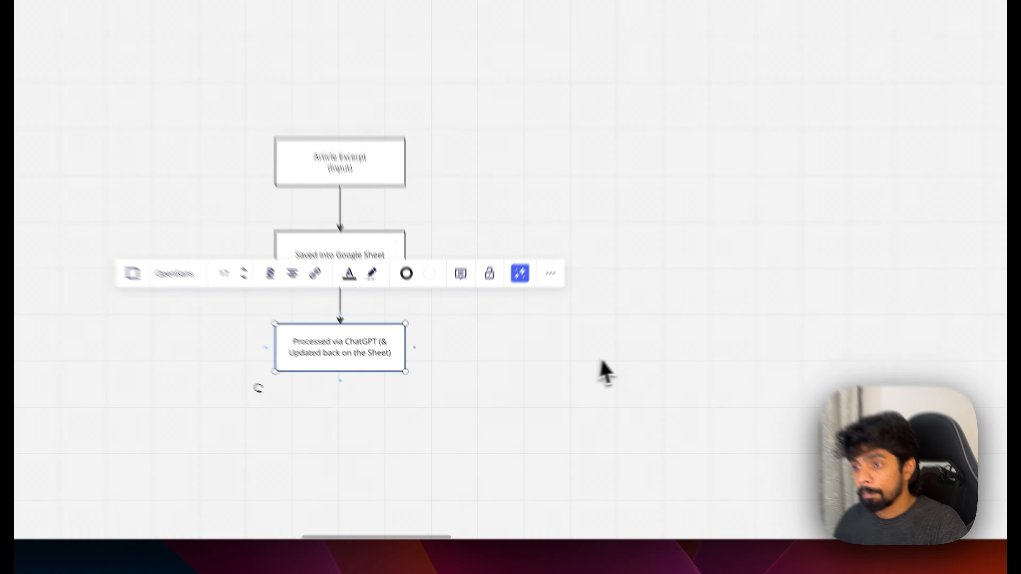
{"action": "left_click", "coordinate": [519, 396]}
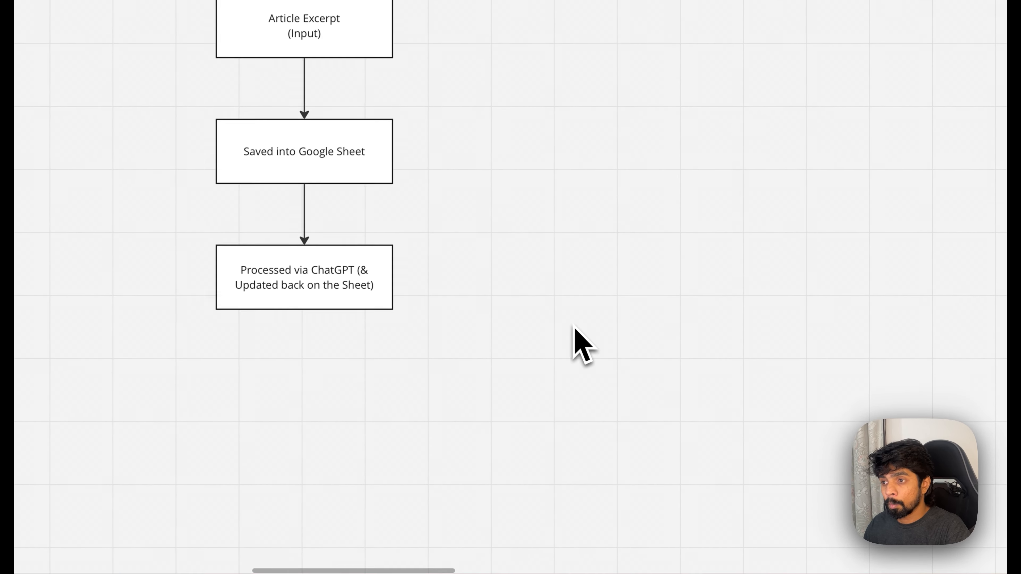
Put the parenthetical "(& Updated back on the Sheet)" on its own line in the ChatGPT box
{"action": "left_click", "coordinate": [358, 283]}
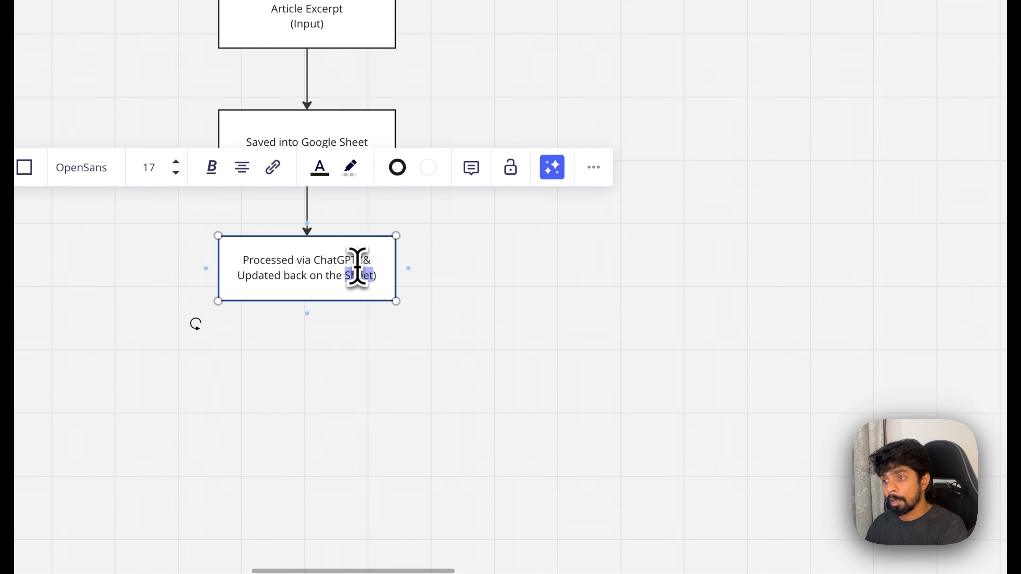
{"action": "left_click", "coordinate": [360, 258]}
{"action": "key", "text": "Return"}
{"action": "type", "text": "("}
{"action": "left_click", "coordinate": [557, 301]}
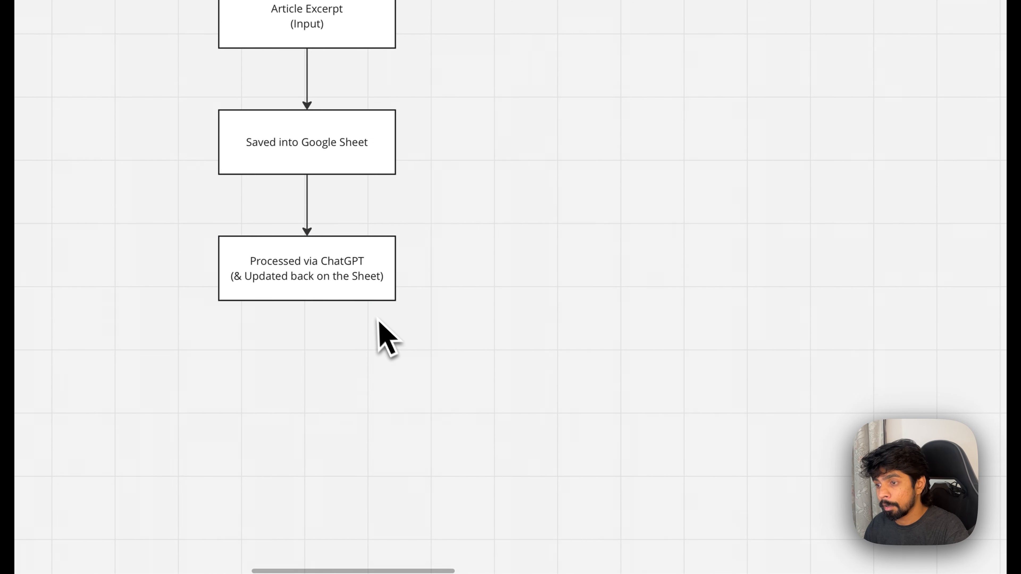
Add a connected box below the ChatGPT box and label it "Create Relevant Smaller Pieces of Content"
{"action": "scroll", "coordinate": [378, 335], "scroll_direction": "down", "scroll_amount": 3}
{"action": "left_click", "coordinate": [343, 229]}
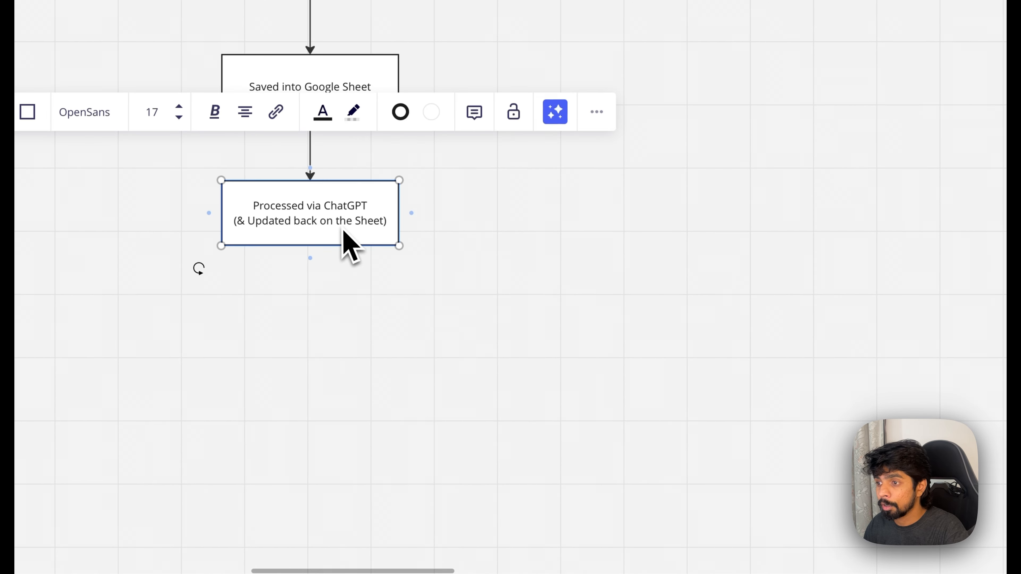
{"action": "left_click", "coordinate": [313, 258]}
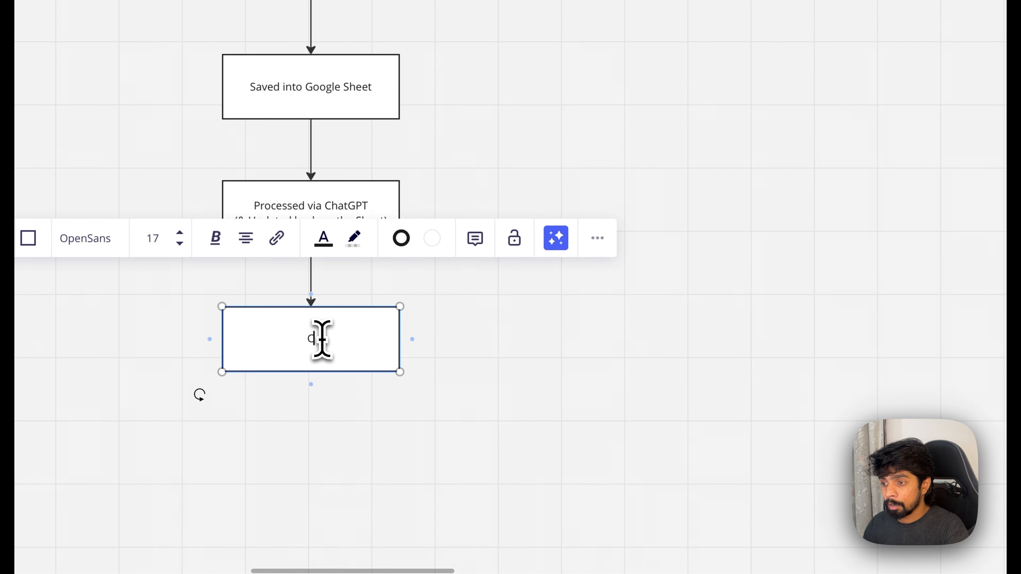
{"action": "type", "text": "Create relevant"}
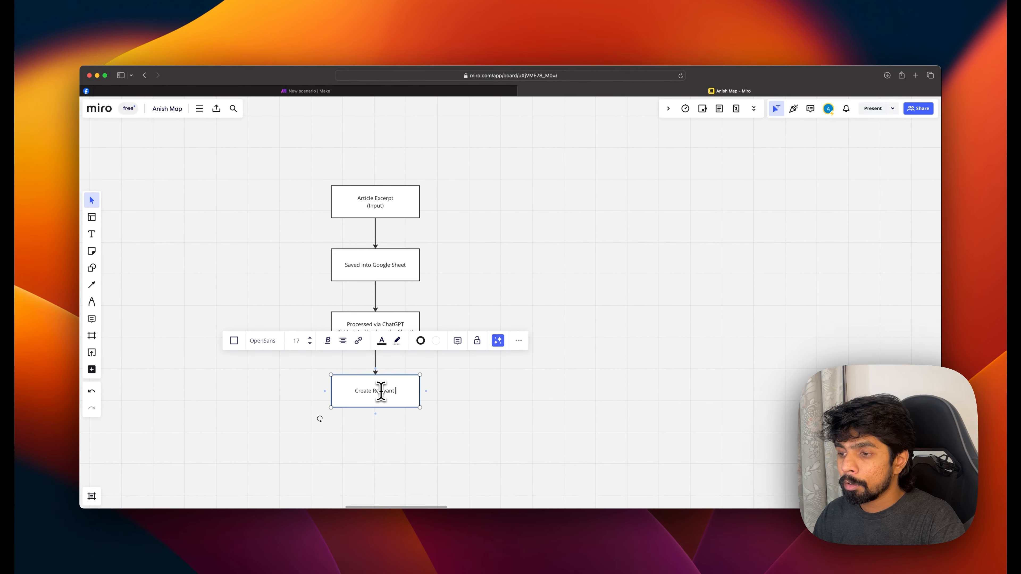
{"action": "type", "text": " Samaller Pieces "}
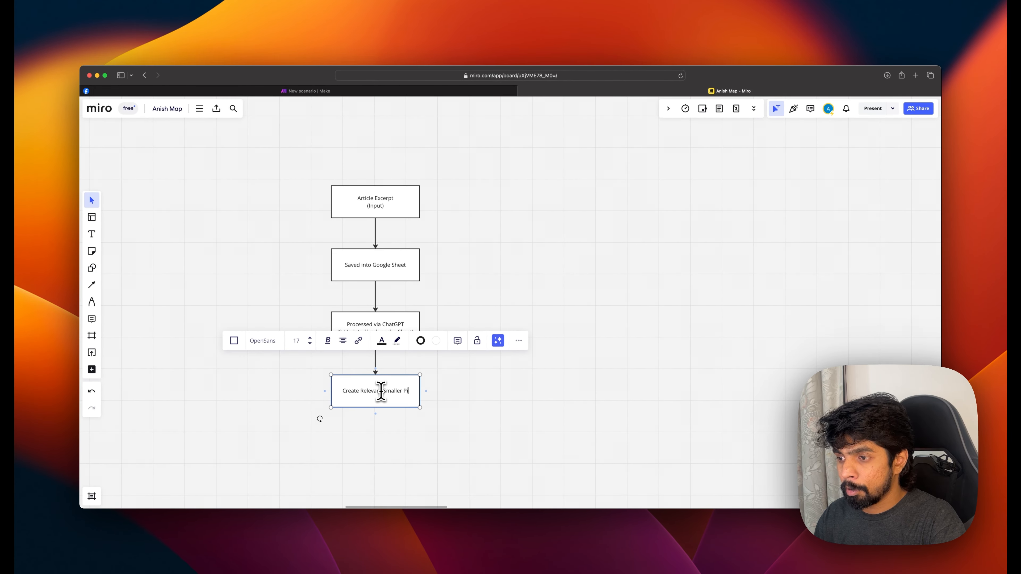
{"action": "type", "text": "of dontent"}
Replace the new box's whole label with "Generate the complete content (piece by piece)"
{"action": "key", "text": "super+a"}
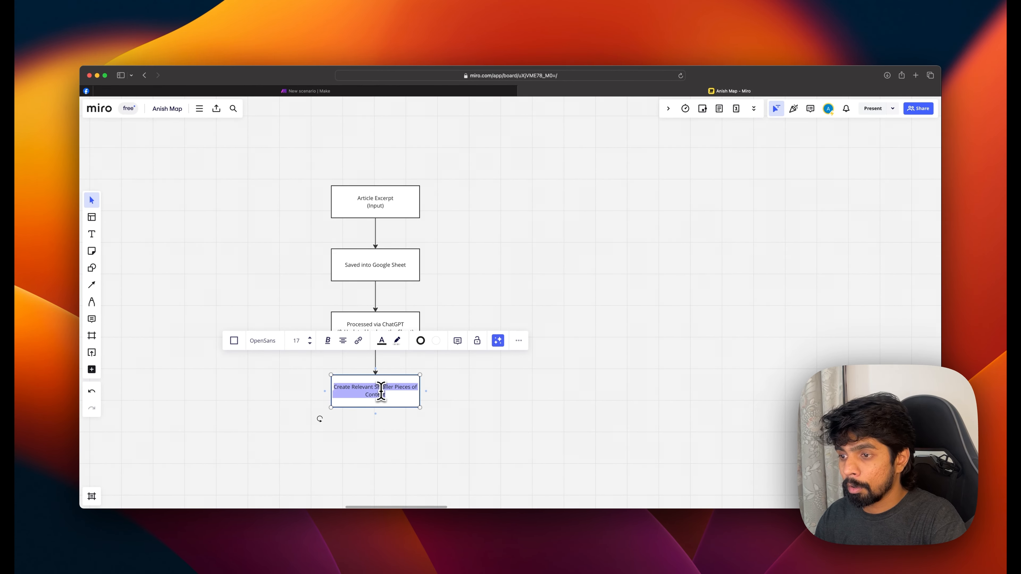
{"action": "type", "text": "Cre"}
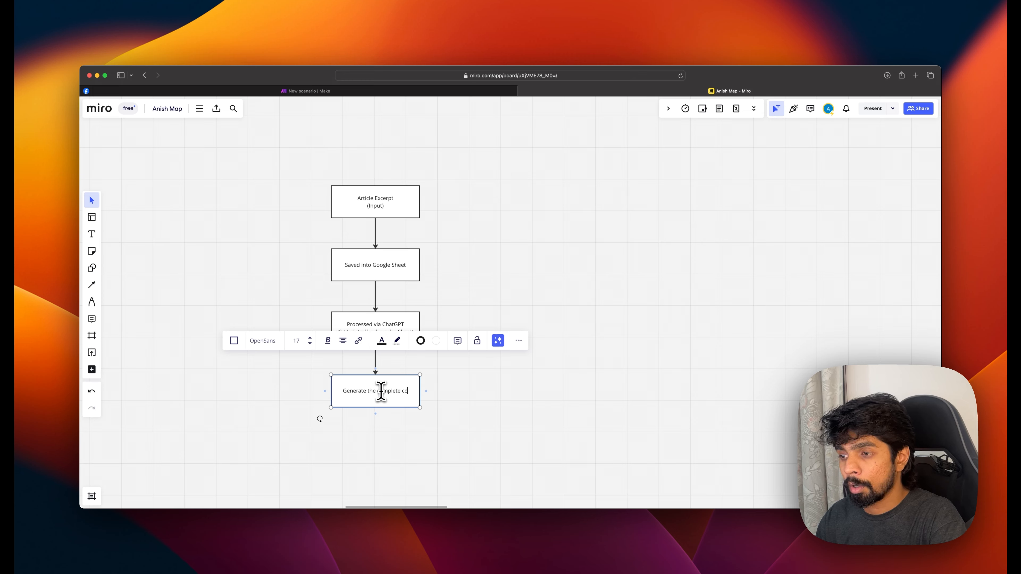
{"action": "type", "text": "ntent ("}
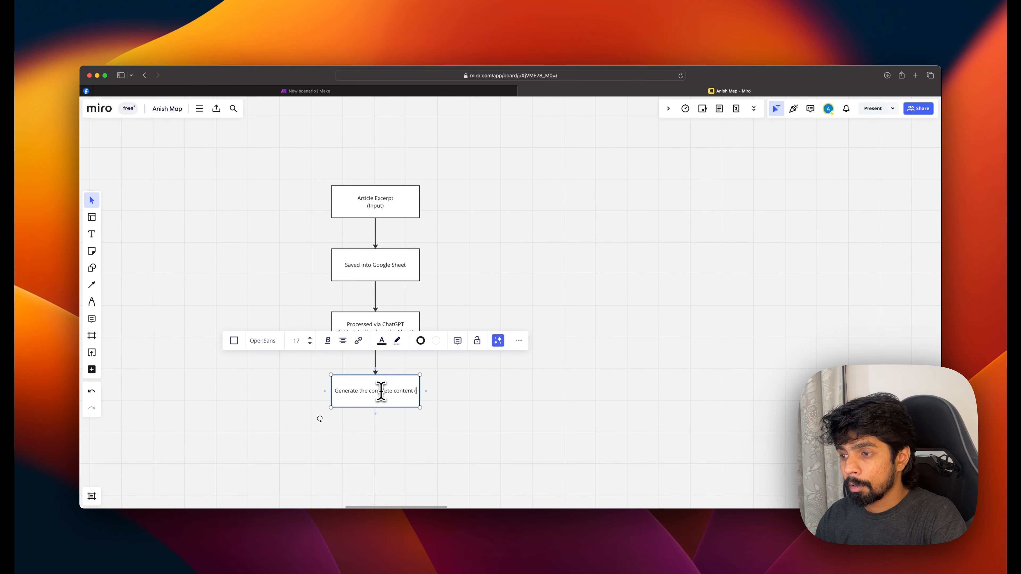
{"action": "type", "text": "piece by p"}
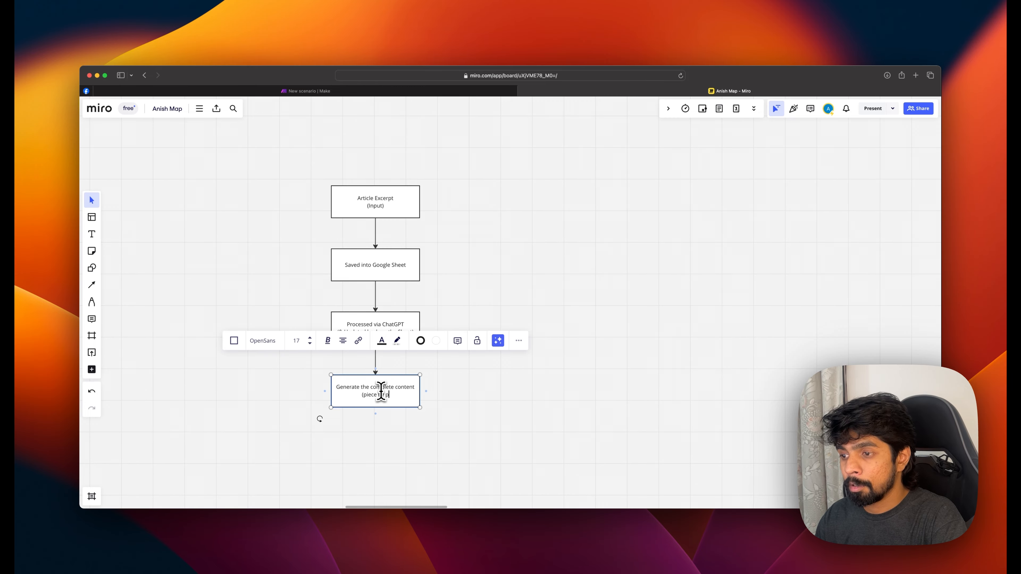
{"action": "type", "text": "iece)"}
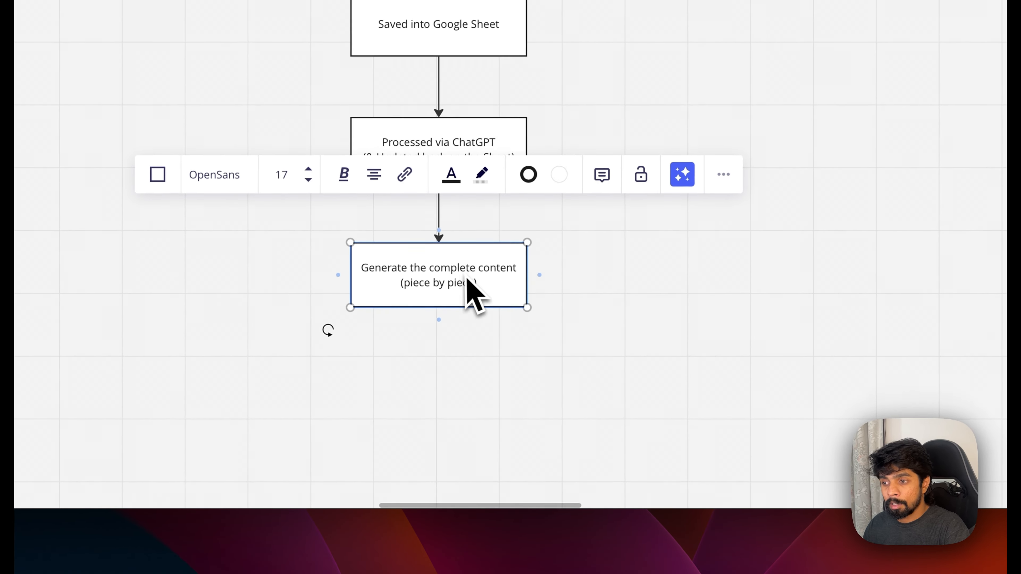
Add a connected box below the content generation box and start its label with "Saved into a Google dc"
{"action": "left_click", "coordinate": [439, 320]}
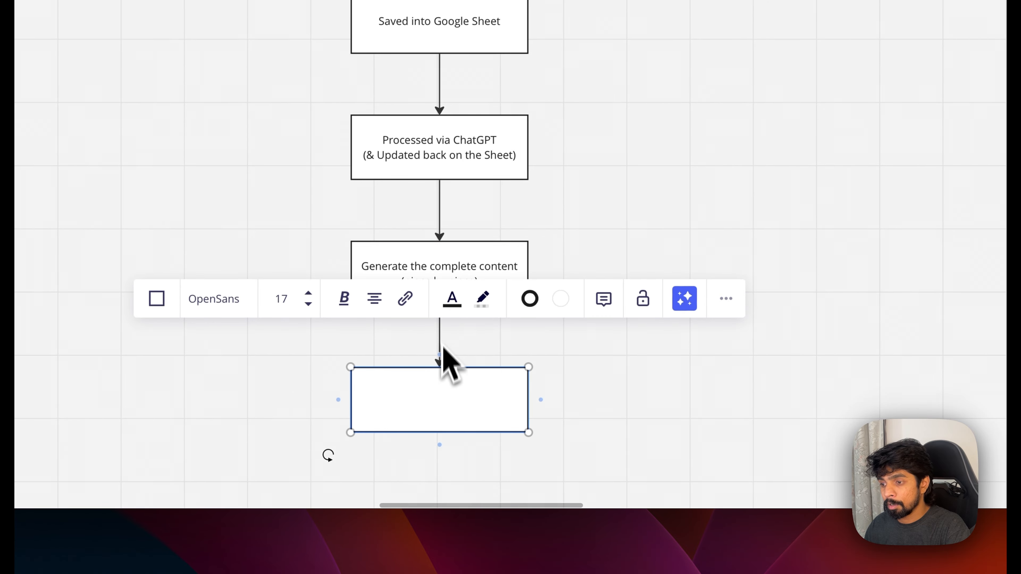
{"action": "type", "text": "Saved into"}
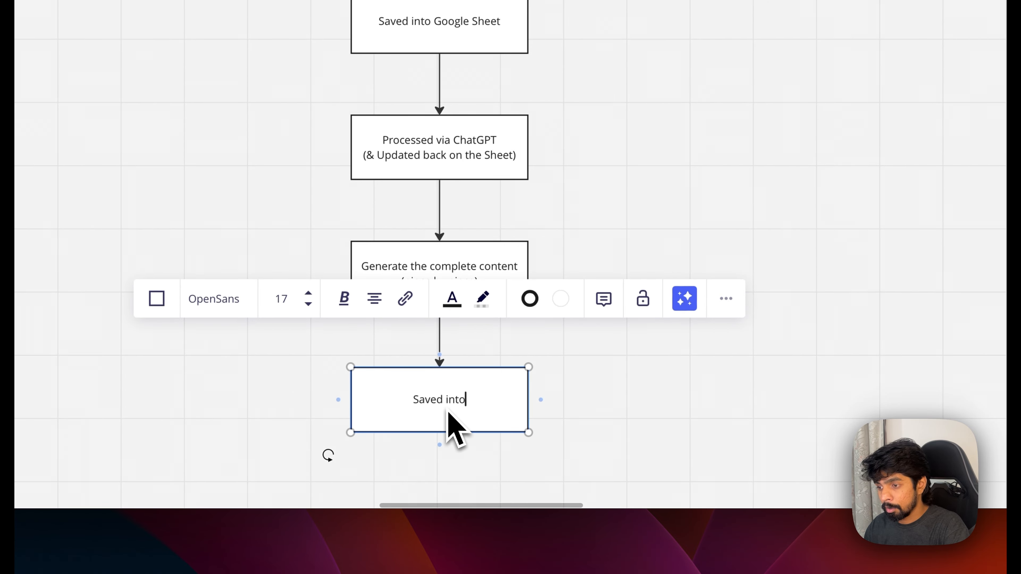
{"action": "type", "text": " a Goog"}
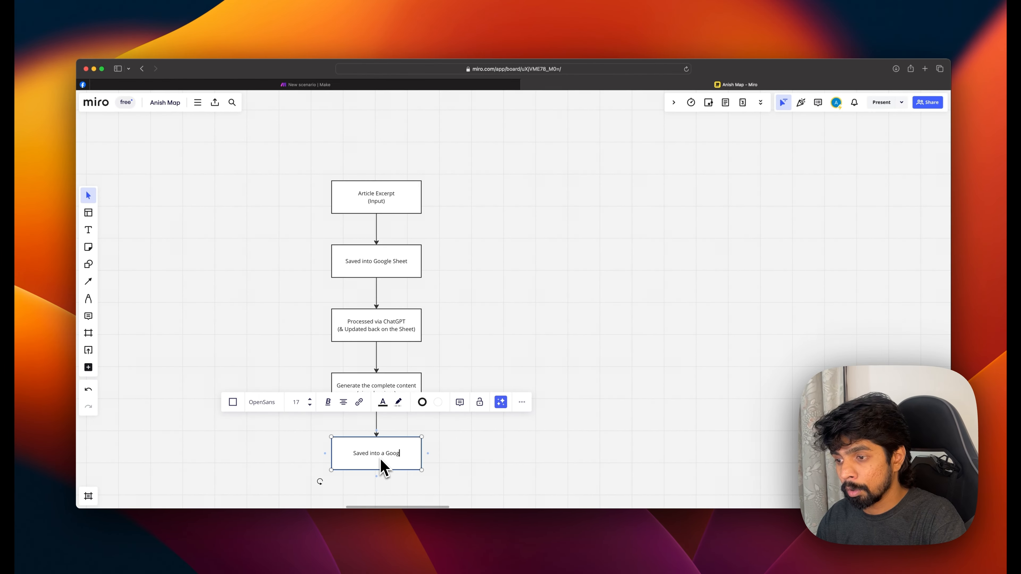
{"action": "type", "text": "le dc"}
Replace the bottom box's label with "Converted to Proper Markdown (with no repeatitions &"
{"action": "key", "text": "super+a"}
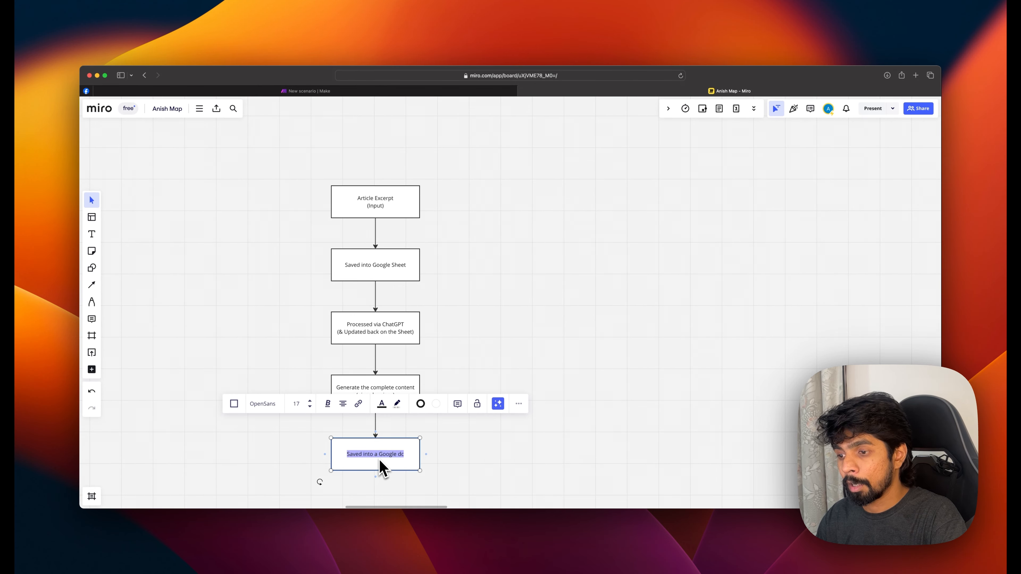
{"action": "type", "text": "M"}
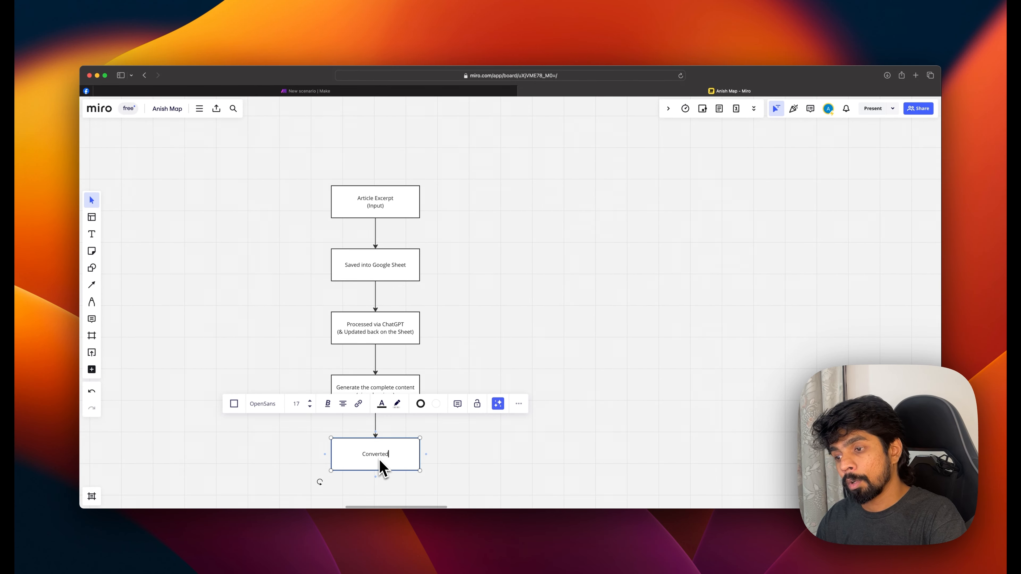
{"action": "type", "text": "er Markdown"}
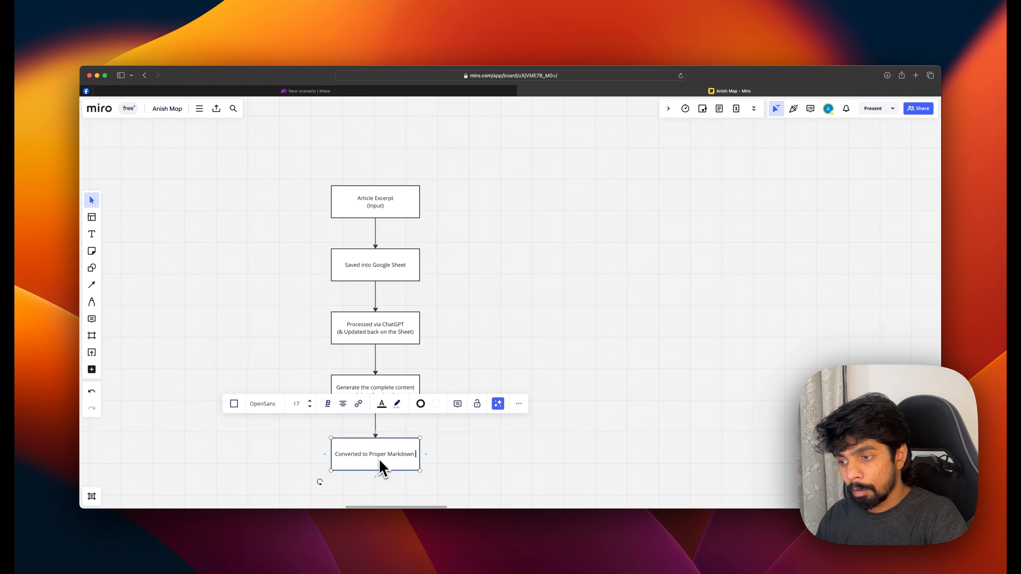
{"action": "type", "text": " (with no repe"}
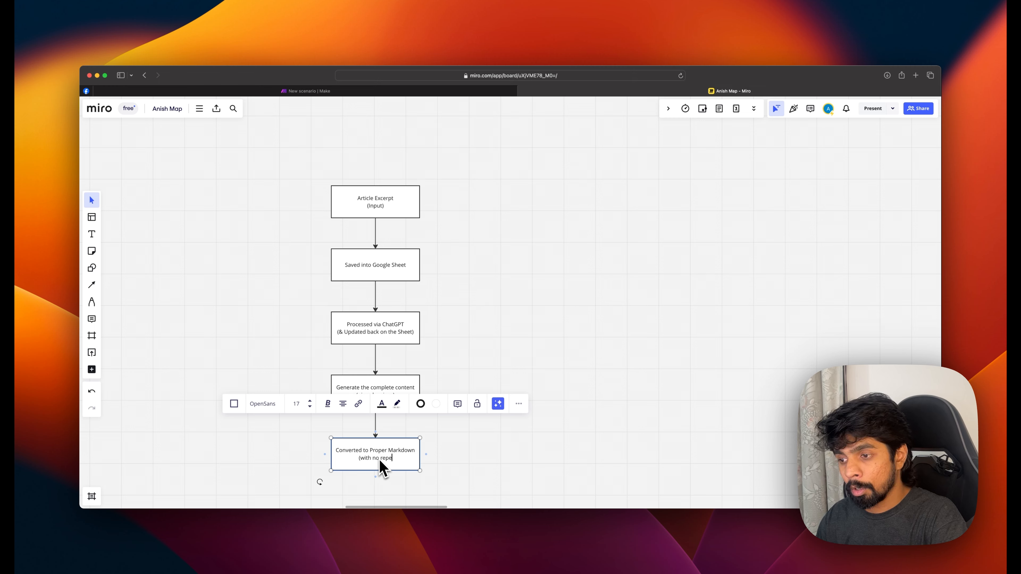
{"action": "type", "text": "atitions &"}
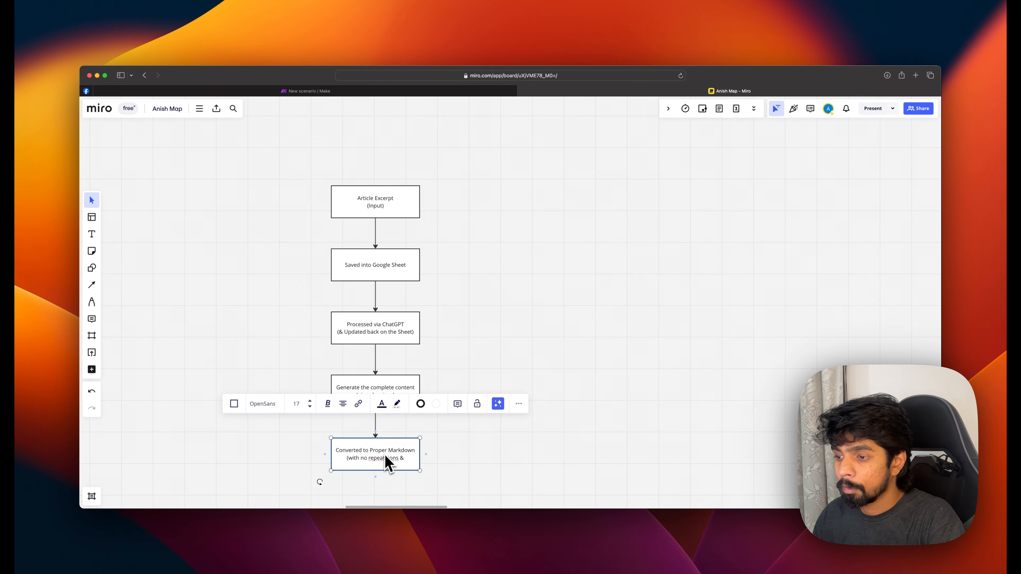
Correct the misspelled word in the Markdown box's label to "repetitions" using the spelling suggestion
{"action": "left_click", "coordinate": [386, 458]}
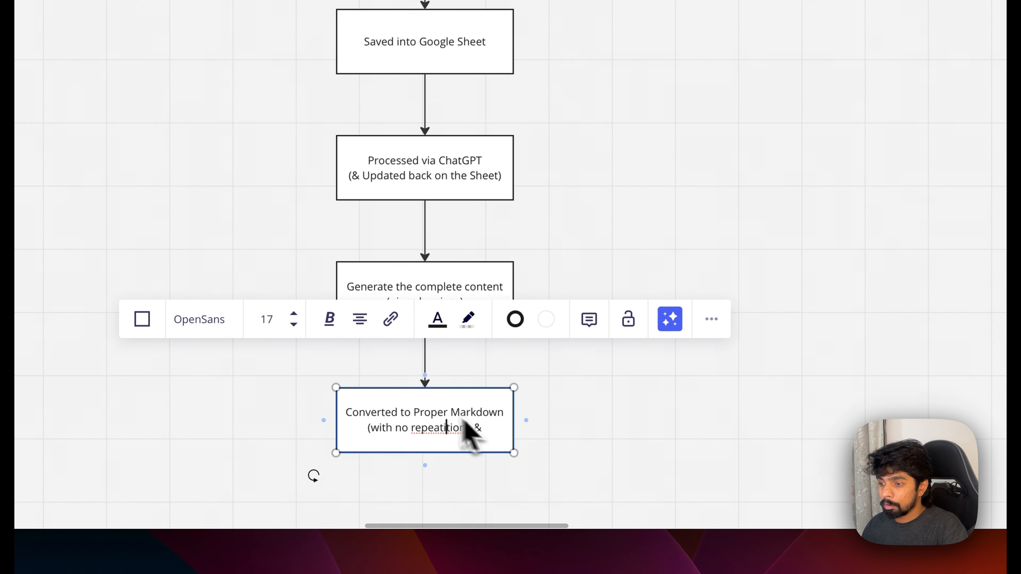
{"action": "left_click", "coordinate": [562, 417]}
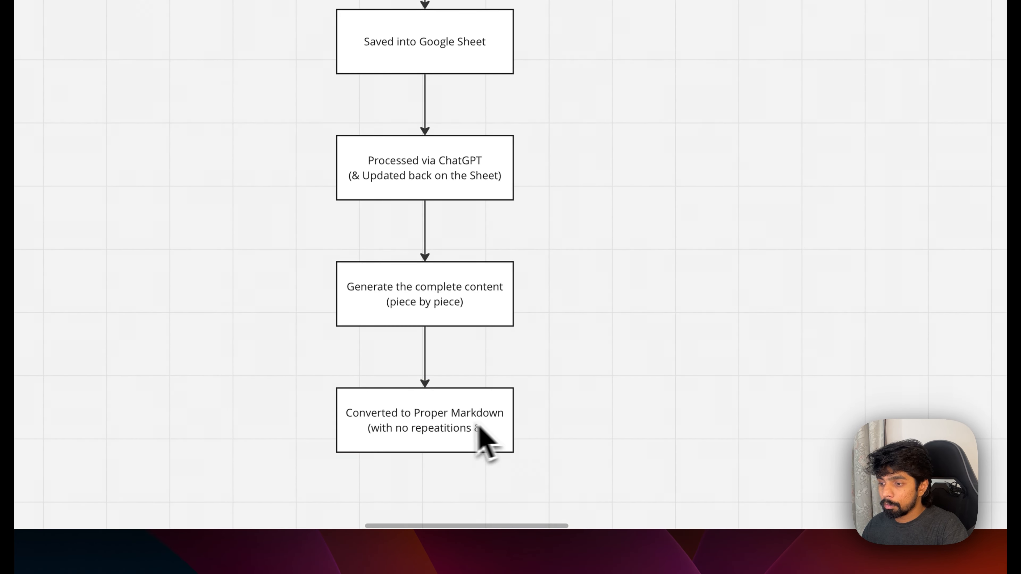
{"action": "scroll", "coordinate": [478, 423], "scroll_direction": "down", "scroll_amount": 3}
{"action": "double_click", "coordinate": [452, 318]}
{"action": "right_click", "coordinate": [438, 324]}
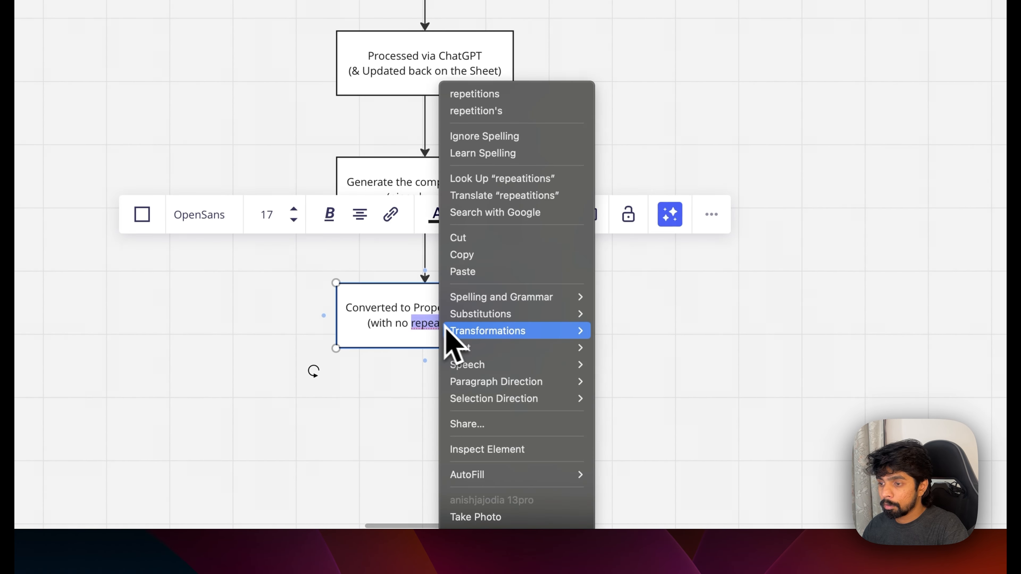
{"action": "left_click", "coordinate": [486, 94]}
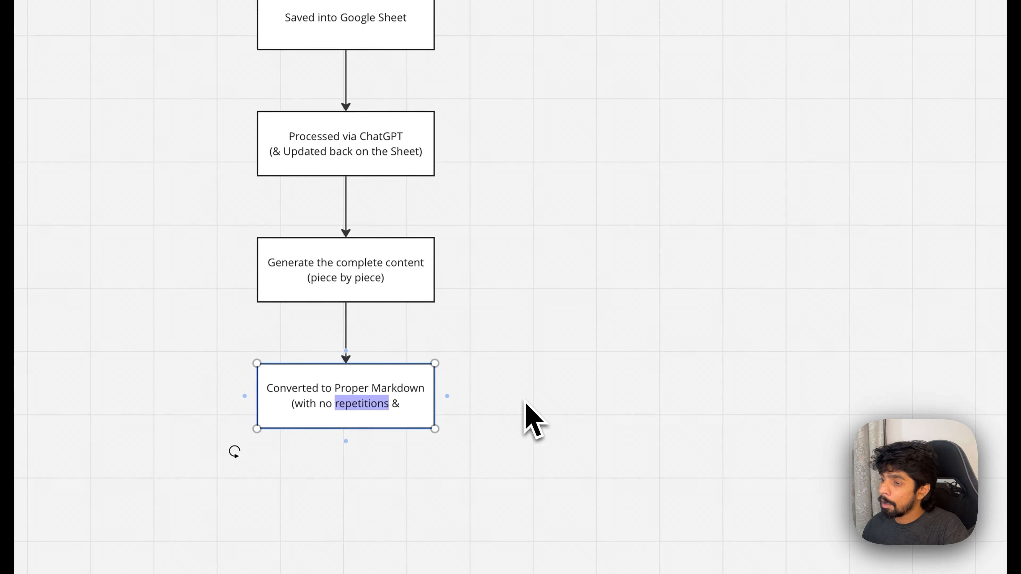
Complete the Markdown box's label so that its parenthetical ends with "& formatted)"
{"action": "key", "text": "super+Right"}
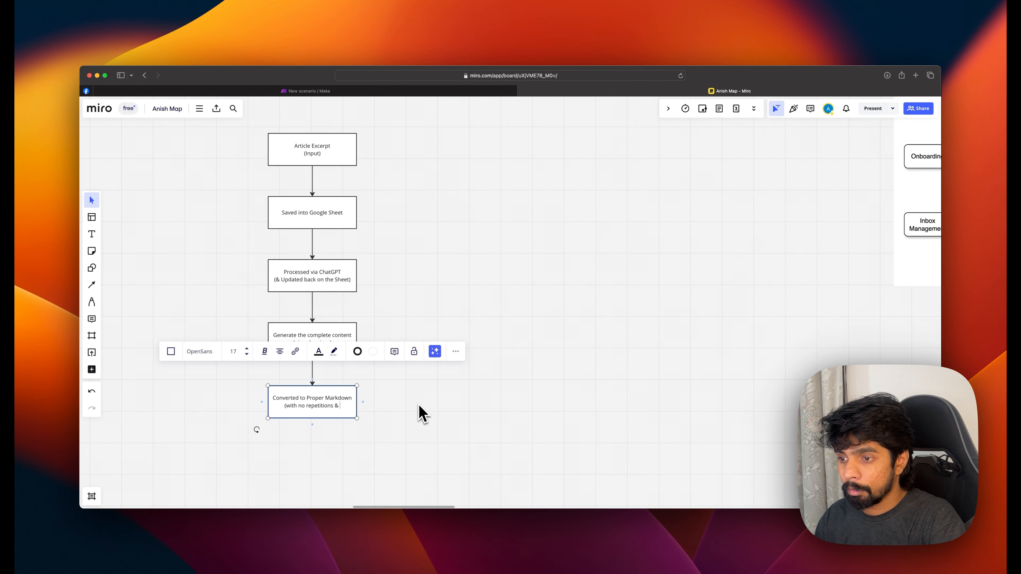
{"action": "key", "text": "BackSpace"}
{"action": "key", "text": "BackSpace"}
{"action": "type", "text": "& formatted"}
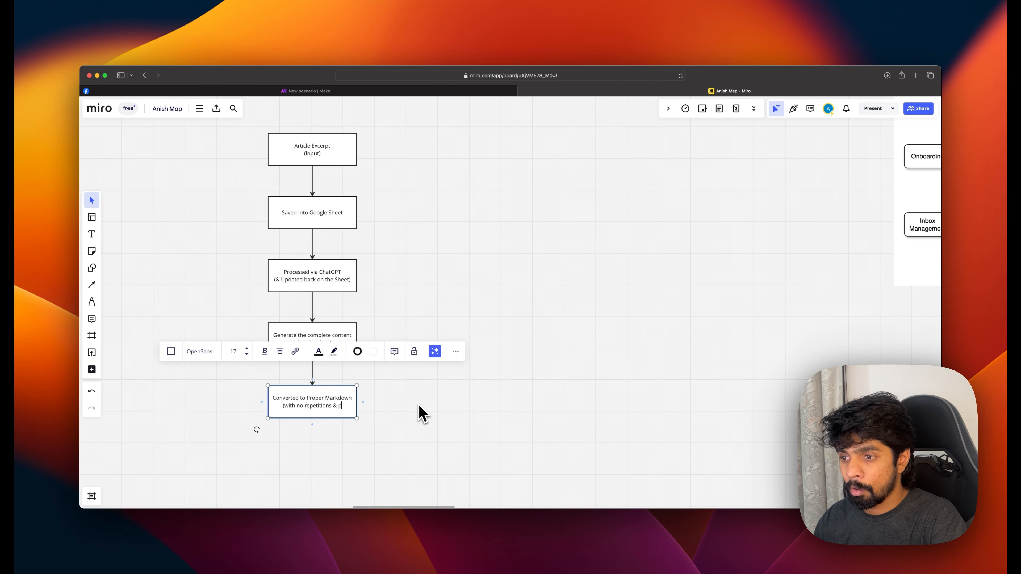
{"action": "type", "text": ")"}
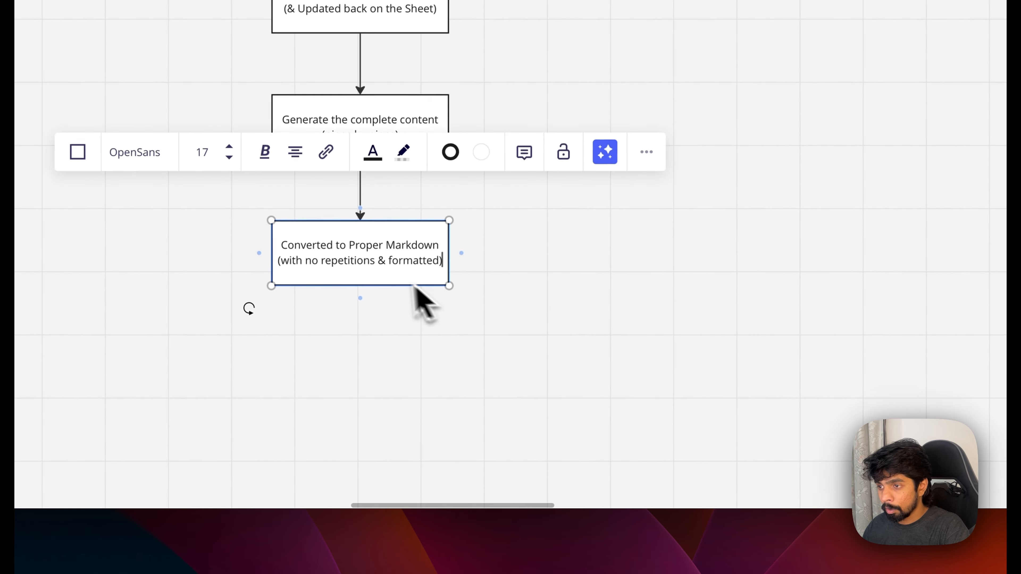
Add a connected box below the Markdown box and start its label with "Added to Google Doc"
{"action": "left_click", "coordinate": [327, 430]}
{"action": "left_click", "coordinate": [367, 281]}
{"action": "left_click", "coordinate": [360, 297]}
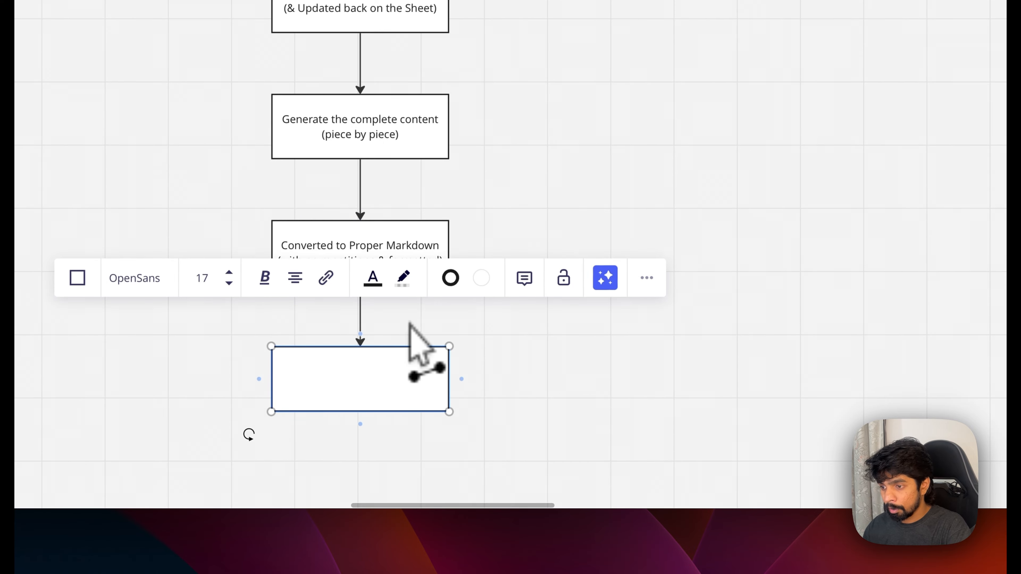
{"action": "left_click", "coordinate": [353, 384]}
{"action": "type", "text": "Google D"}
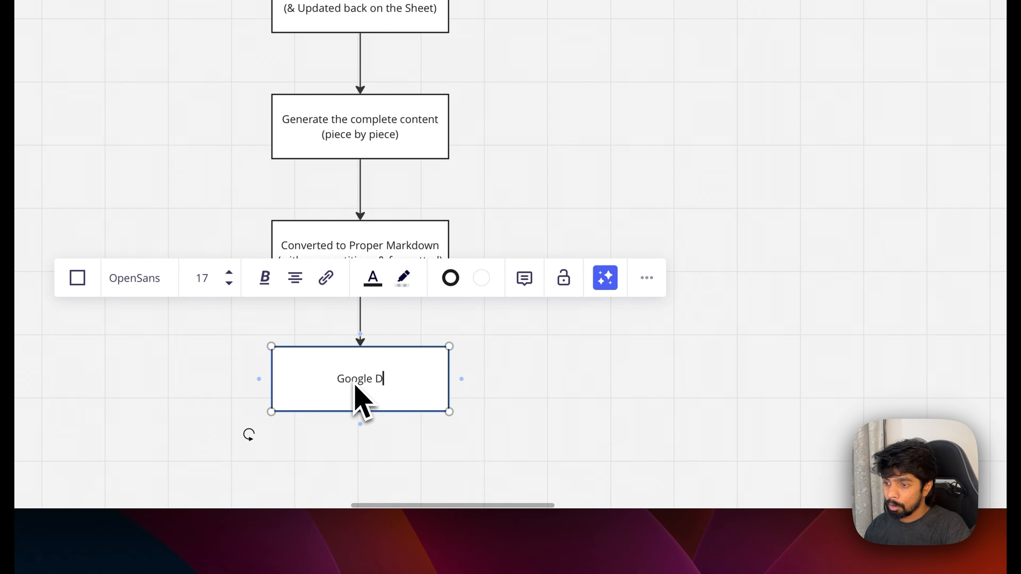
{"action": "key", "text": "BackSpace"}
{"action": "key", "text": "super+a"}
{"action": "type", "text": "Added to"}
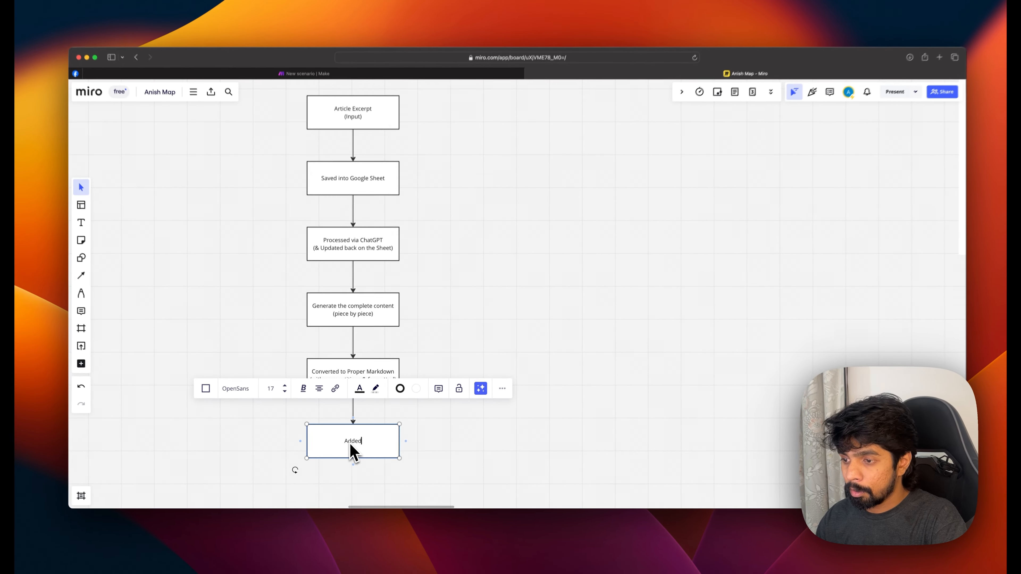
{"action": "type", "text": " Google Do"}
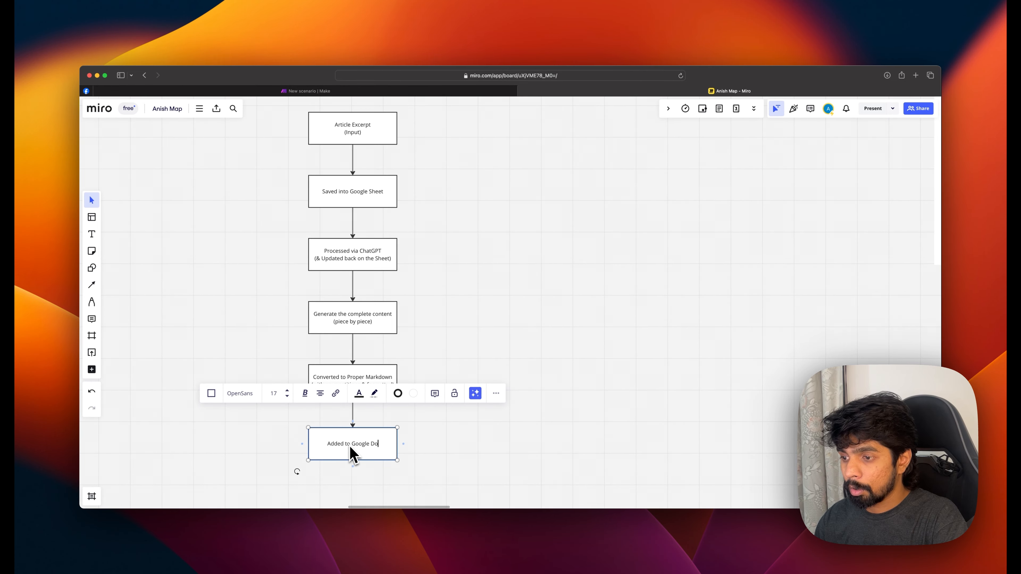
Extend the Google Doc box's label with "(which is organised into a google drive folder)" and finish editing it
{"action": "type", "text": "c (which O"}
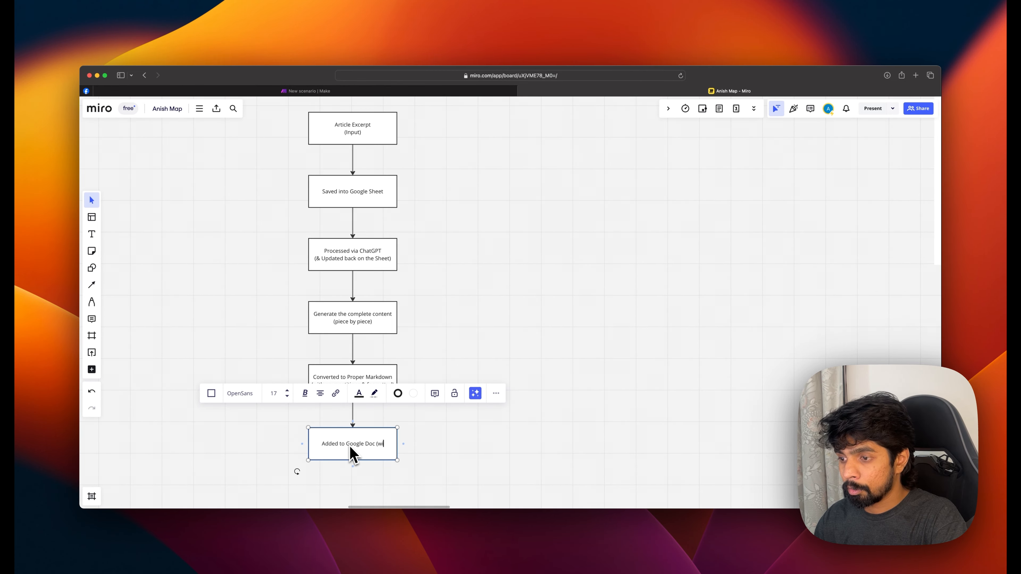
{"action": "type", "text": "is or"}
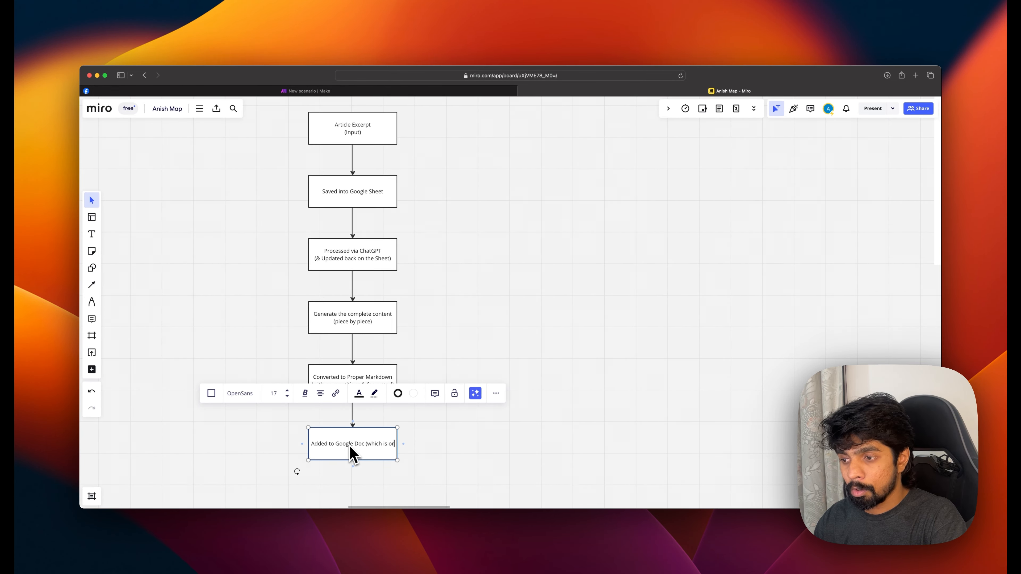
{"action": "type", "text": "ganised into a go"}
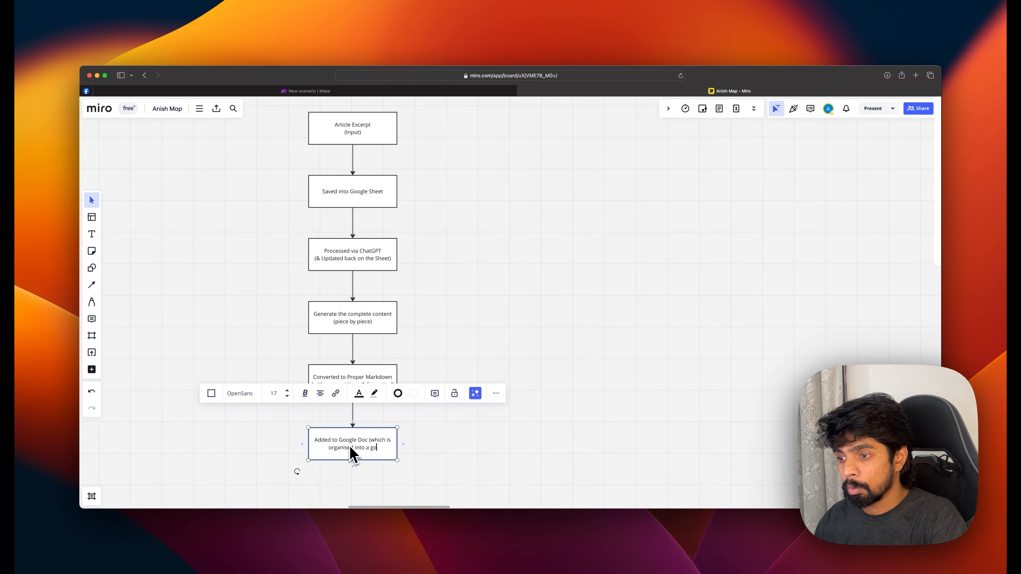
{"action": "type", "text": "ogle drive folder"}
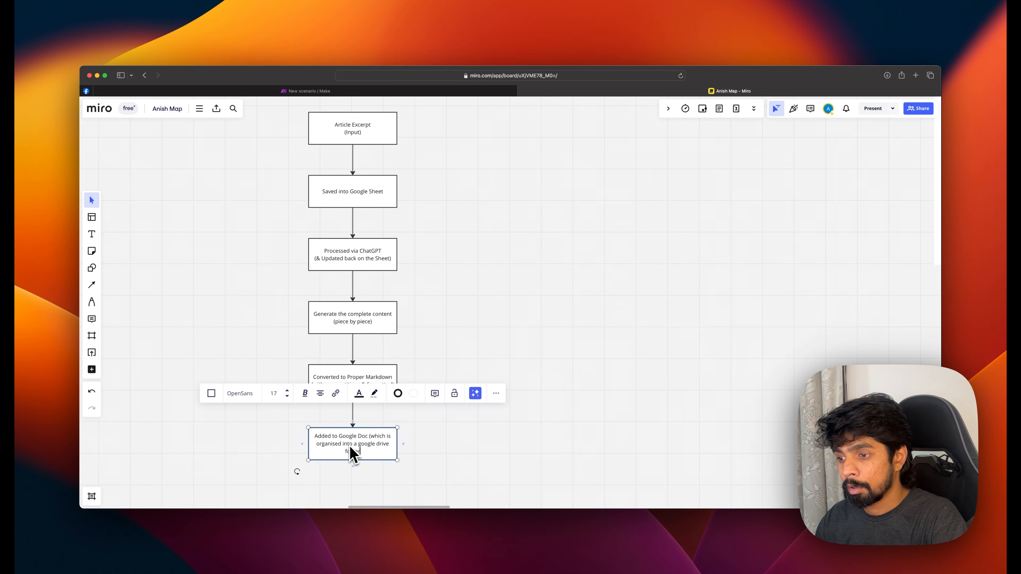
{"action": "type", "text": ")"}
{"action": "left_click", "coordinate": [442, 434]}
{"action": "scroll", "coordinate": [449, 431], "scroll_direction": "down", "scroll_amount": 3}
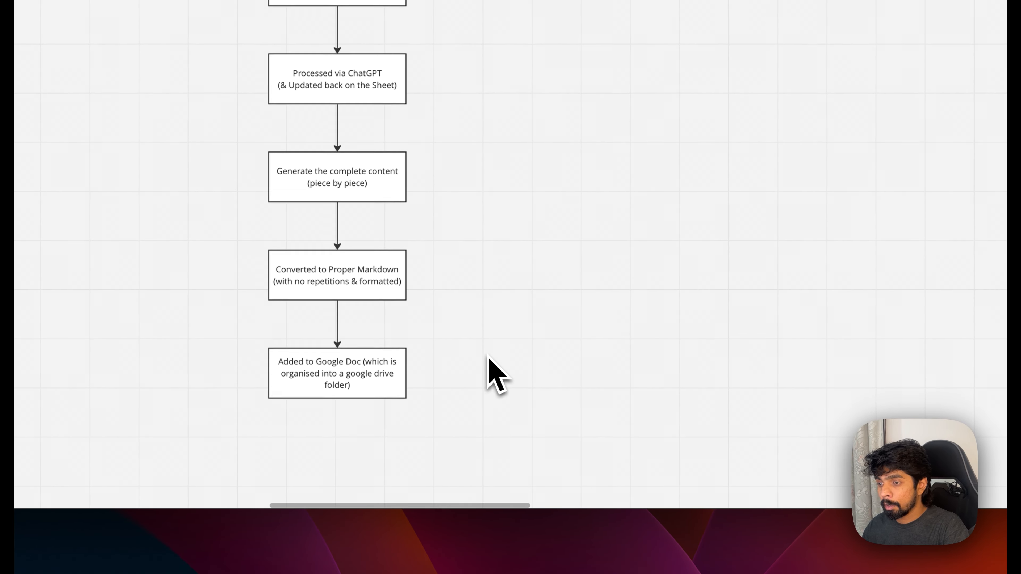
{"action": "scroll", "coordinate": [487, 356], "scroll_direction": "down", "scroll_amount": 5}
{"action": "scroll", "coordinate": [488, 357], "scroll_direction": "left", "scroll_amount": 2}
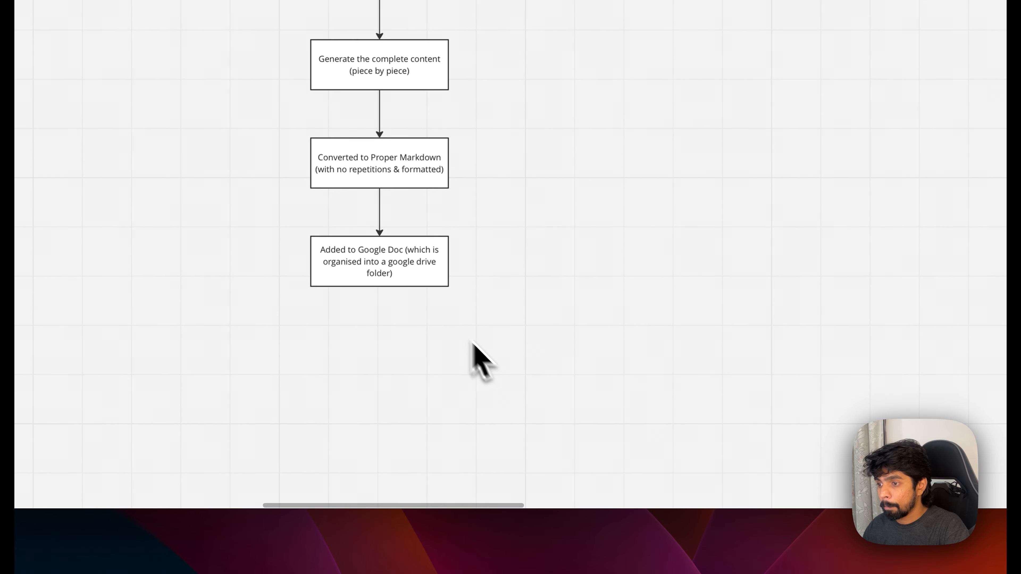
{"action": "left_click", "coordinate": [403, 278]}
{"action": "scroll", "coordinate": [405, 281], "scroll_direction": "up", "scroll_amount": 1}
{"action": "scroll", "coordinate": [405, 282], "scroll_direction": "left", "scroll_amount": 3}
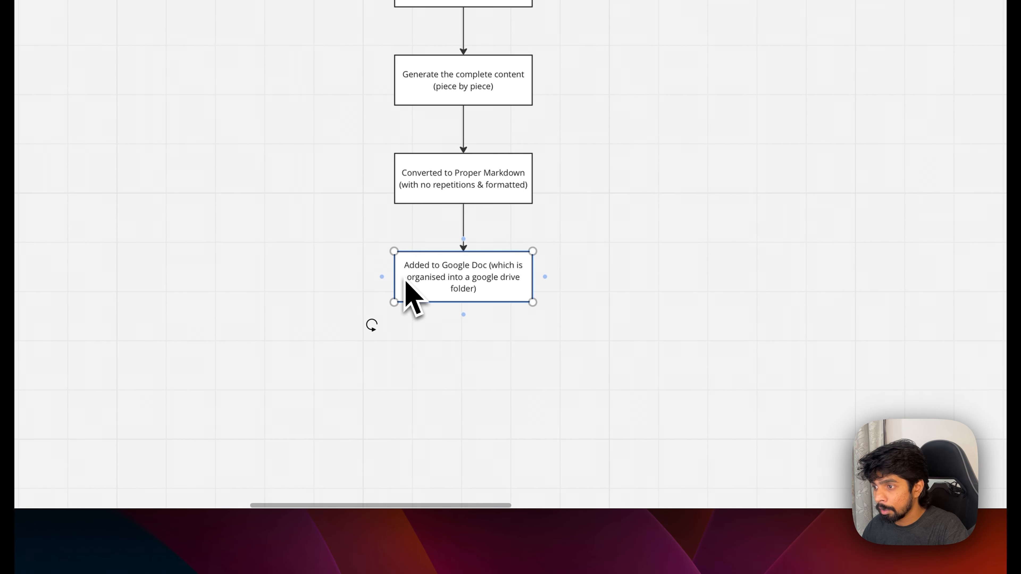
{"action": "scroll", "coordinate": [406, 281], "scroll_direction": "up", "scroll_amount": 2}
{"action": "scroll", "coordinate": [405, 280], "scroll_direction": "right", "scroll_amount": 1}
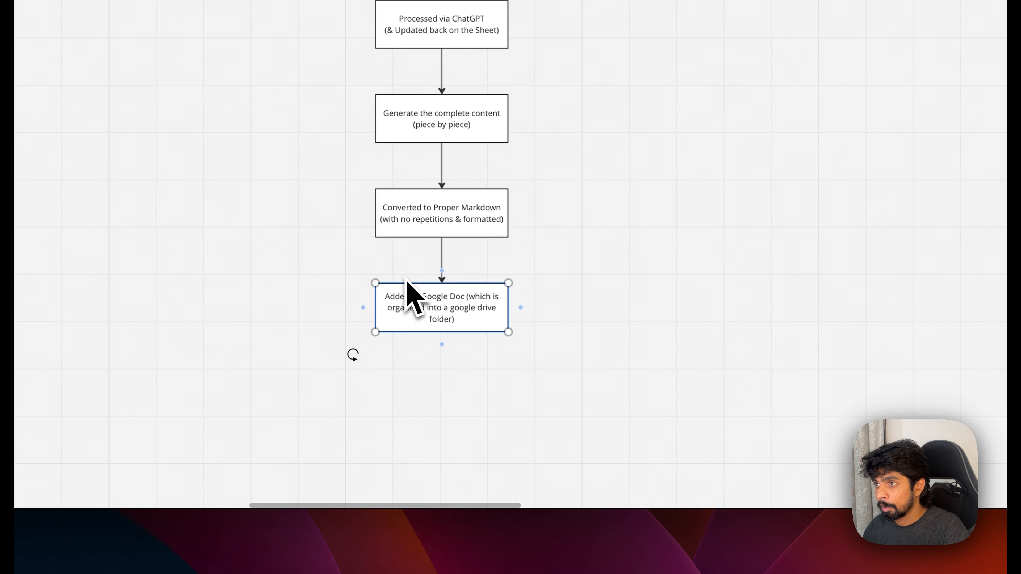
{"action": "scroll", "coordinate": [406, 280], "scroll_direction": "up", "scroll_amount": 2}
{"action": "left_click", "coordinate": [588, 344]}
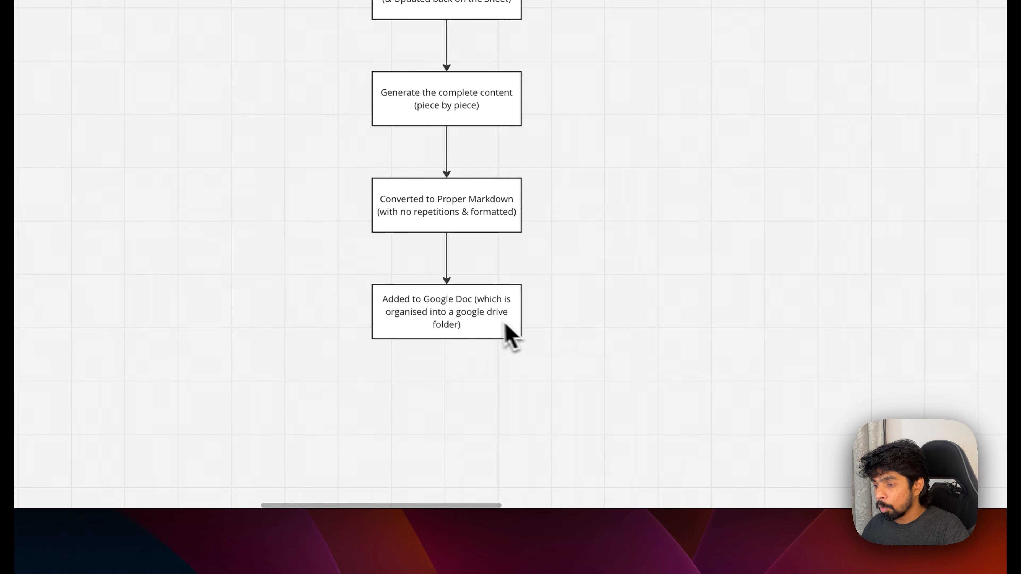
Add a connected box below the Google Doc box and label it "Manually Approved/ Disapproved"
{"action": "left_click", "coordinate": [506, 325]}
{"action": "left_click", "coordinate": [447, 348]}
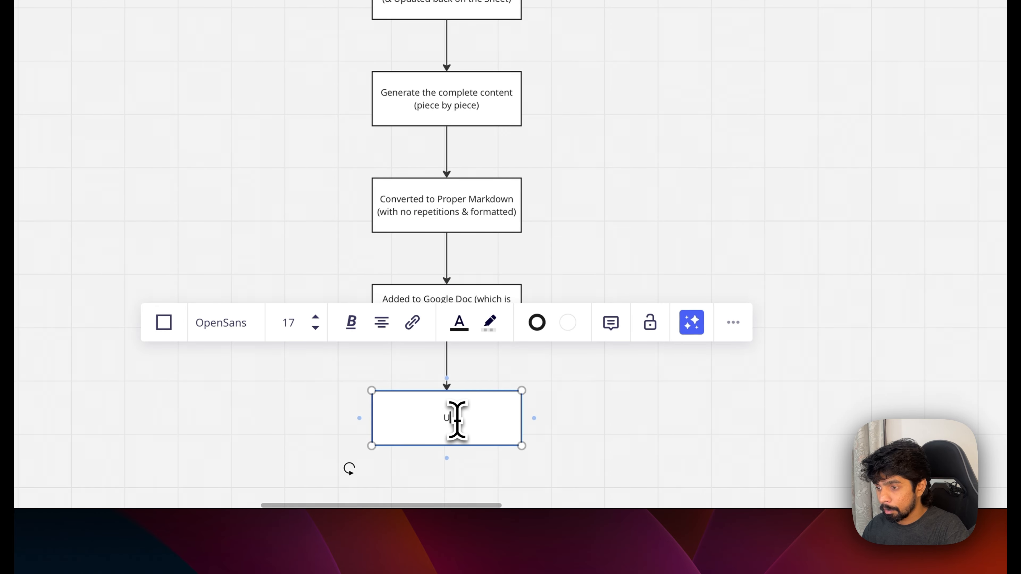
{"action": "type", "text": "U"}
{"action": "key", "text": "BackSpace"}
{"action": "type", "text": "Manually Approved/ Disapproved"}
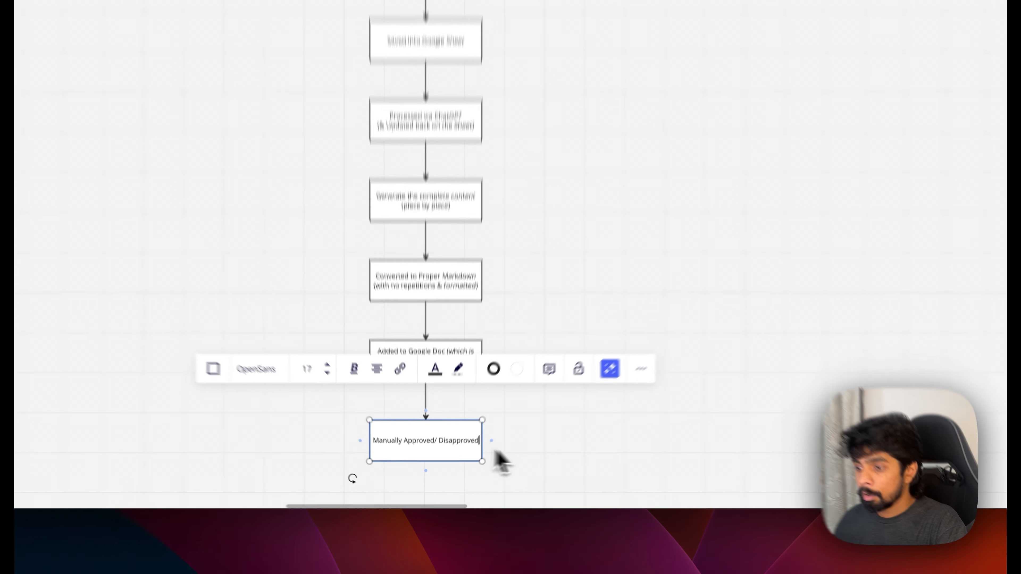
{"action": "left_click", "coordinate": [508, 472]}
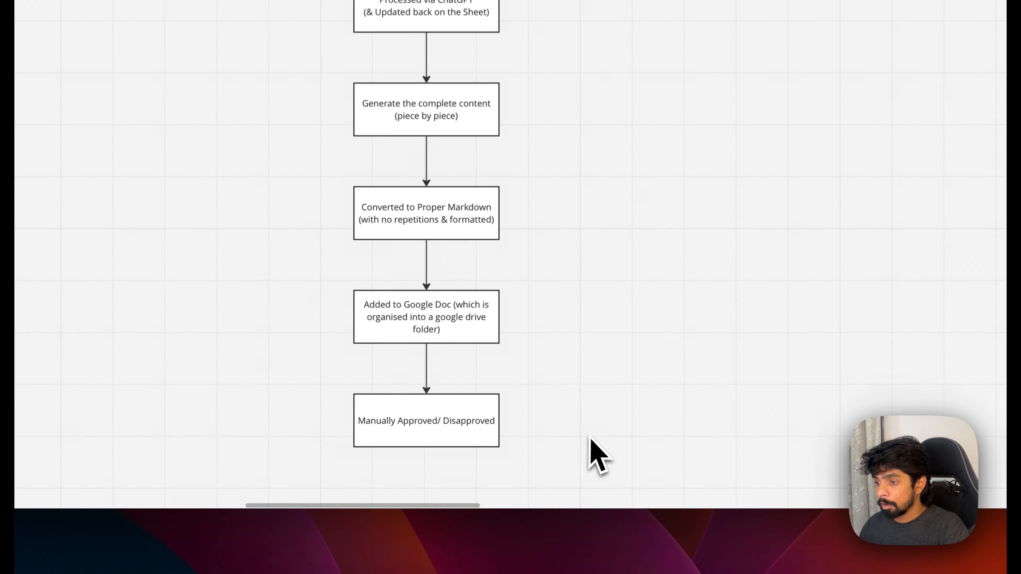
Add a connected box below the manual approval box and start its label with "Post it to your platf"
{"action": "scroll", "coordinate": [504, 472], "scroll_direction": "down", "scroll_amount": 1}
{"action": "scroll", "coordinate": [468, 426], "scroll_direction": "down", "scroll_amount": 2}
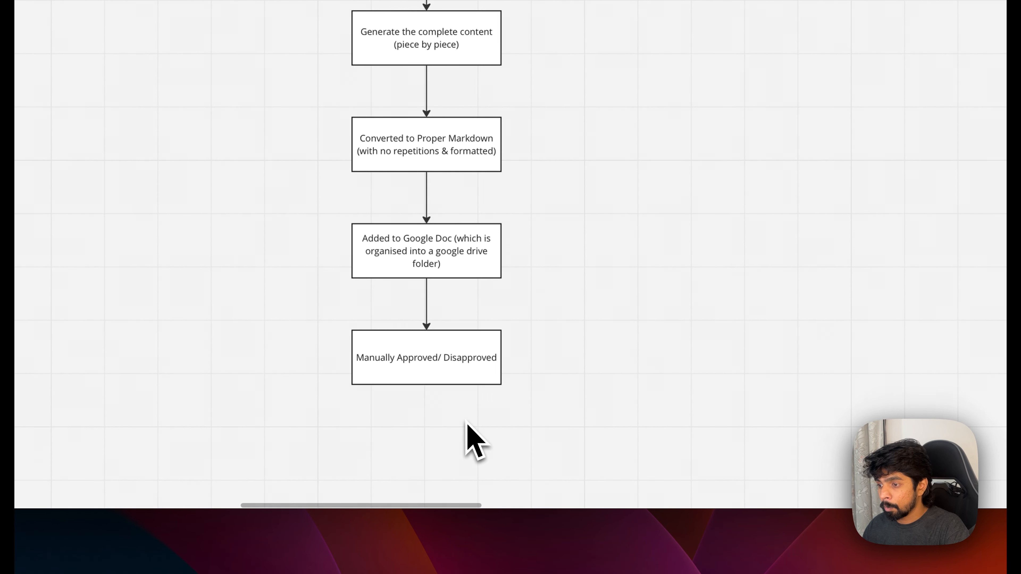
{"action": "left_click", "coordinate": [445, 380]}
{"action": "left_click", "coordinate": [429, 398]}
{"action": "scroll", "coordinate": [433, 410], "scroll_direction": "down", "scroll_amount": 3}
{"action": "left_click", "coordinate": [431, 392]}
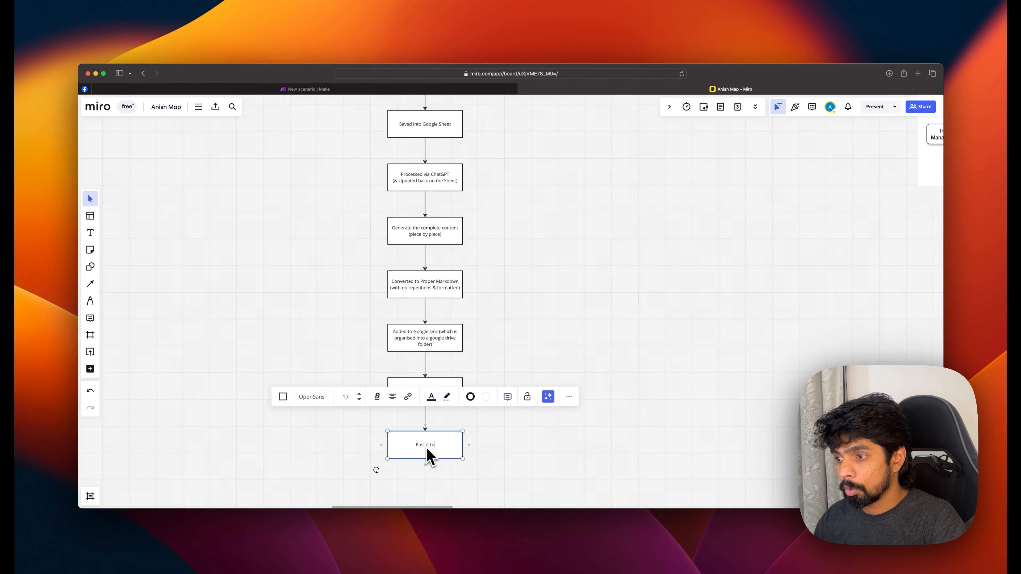
{"action": "type", "text": "Post it to "}
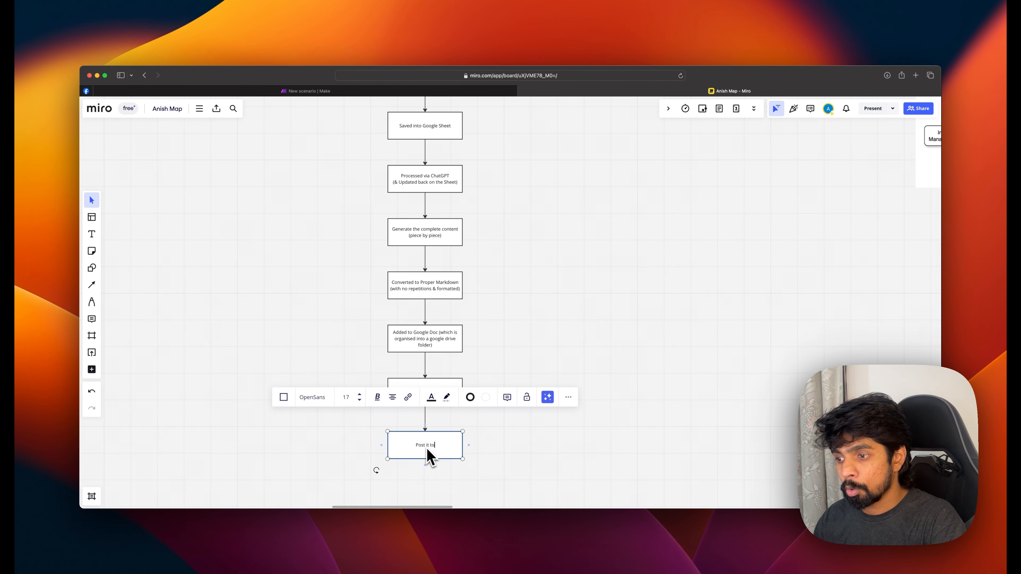
{"action": "type", "text": "your platf"}
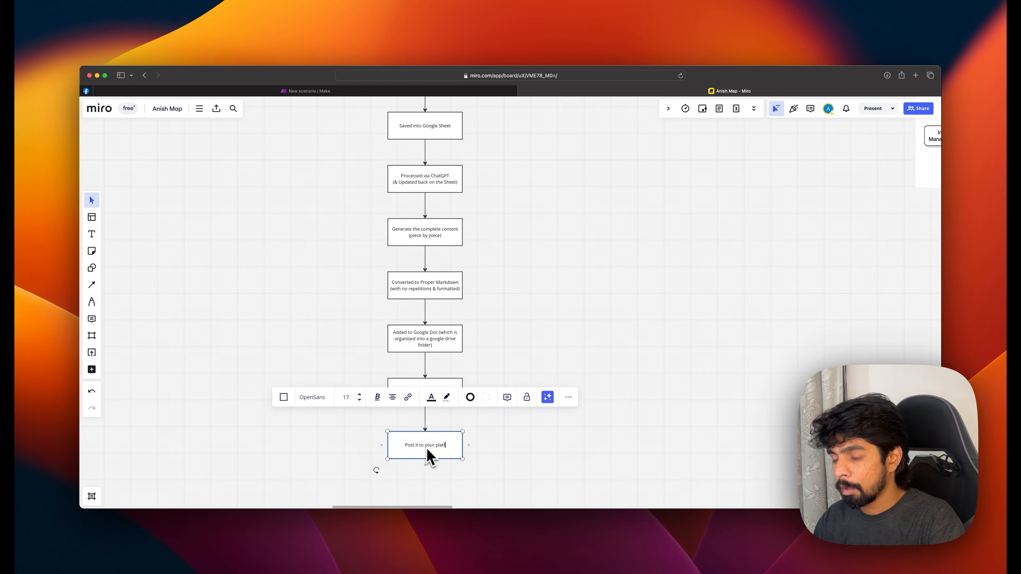
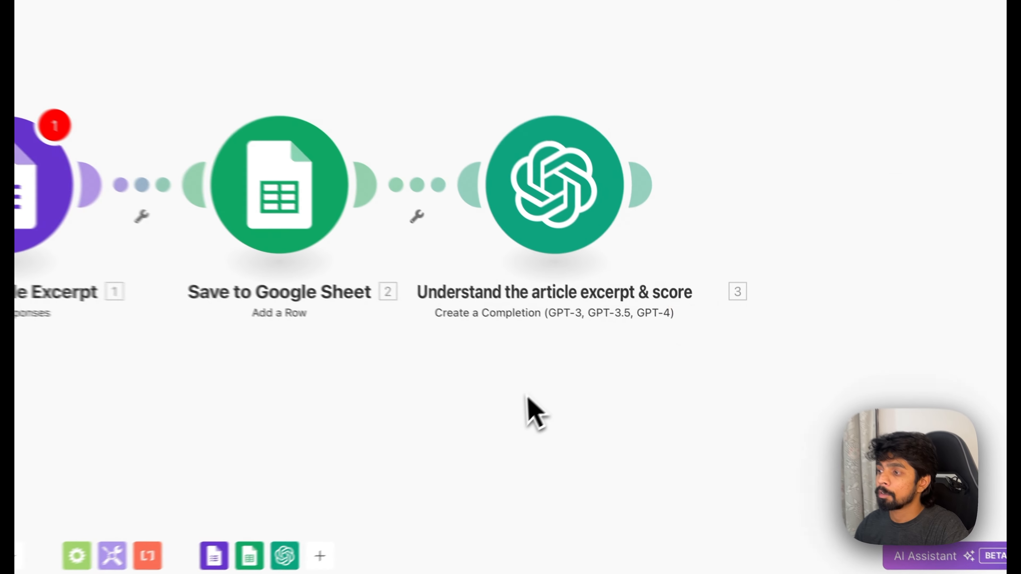
Add a Google Sheets "Update a Row" module after the OpenAI scoring module, consulting the Miro flowchart
{"action": "scroll", "coordinate": [529, 411], "scroll_direction": "right", "scroll_amount": 10}
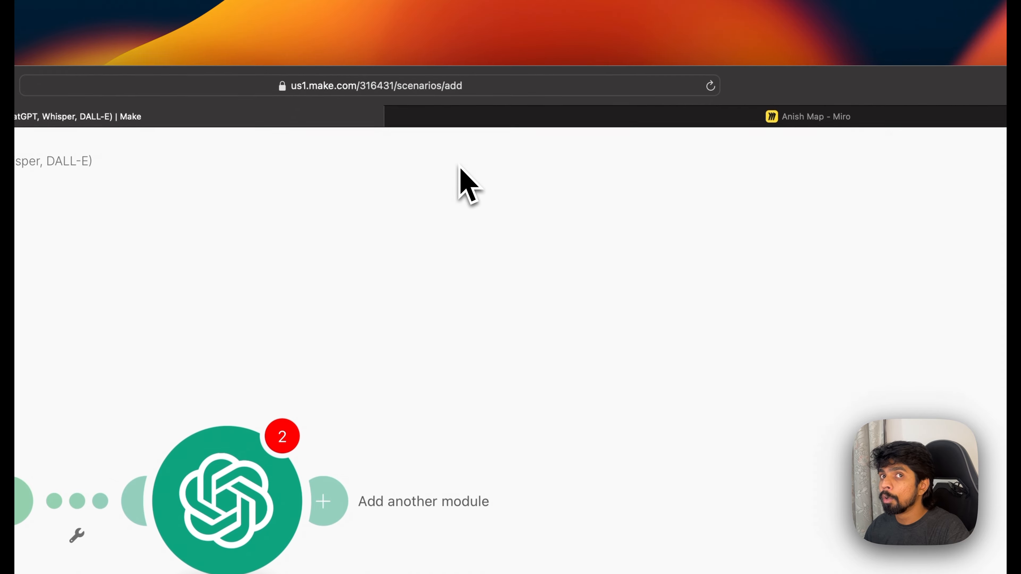
{"action": "left_click", "coordinate": [346, 498]}
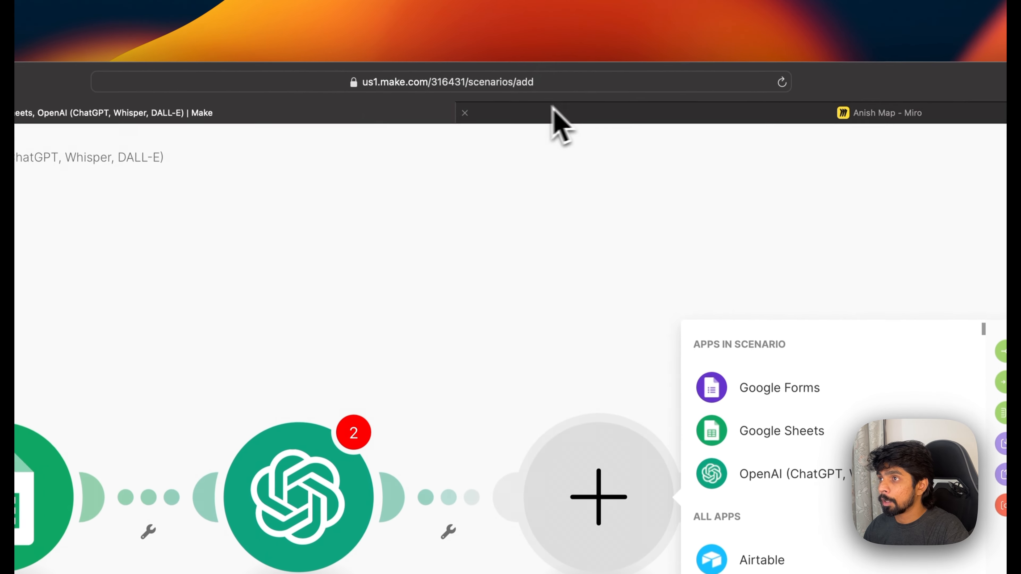
{"action": "left_click", "coordinate": [510, 114]}
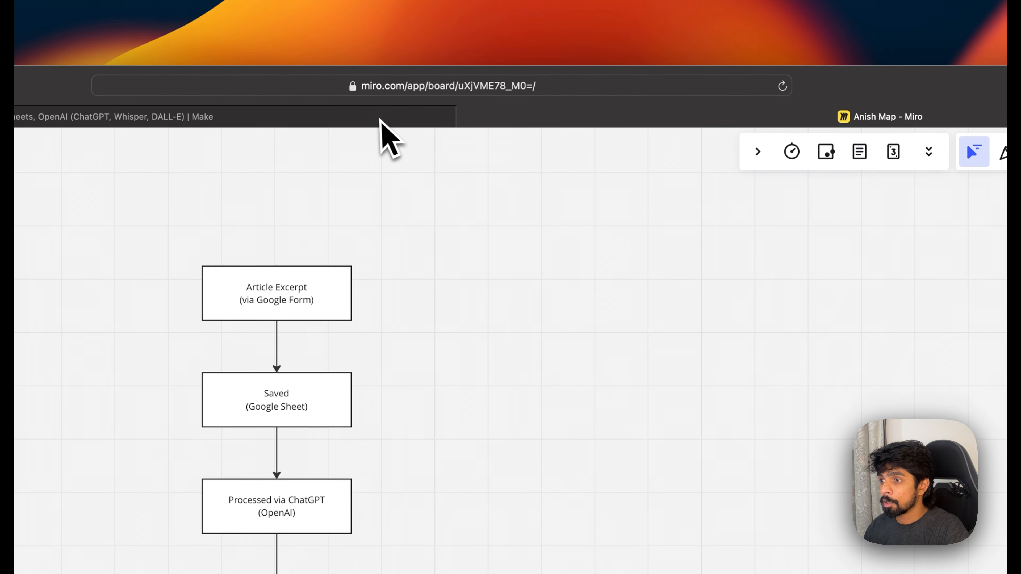
{"action": "left_click", "coordinate": [377, 114]}
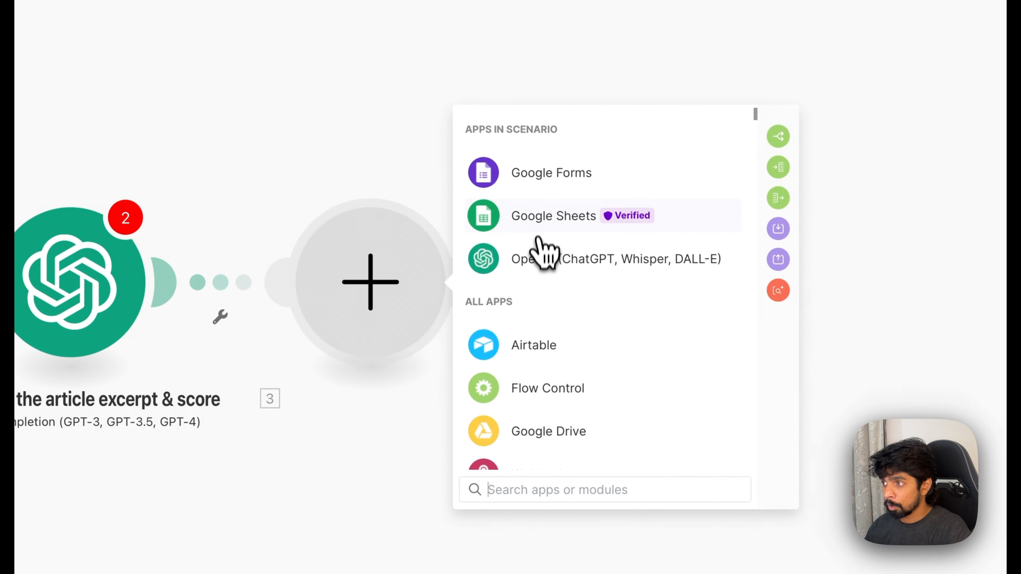
{"action": "left_click", "coordinate": [743, 417]}
{"action": "scroll", "coordinate": [791, 546], "scroll_direction": "down", "scroll_amount": 4}
{"action": "scroll", "coordinate": [583, 349], "scroll_direction": "down", "scroll_amount": 10}
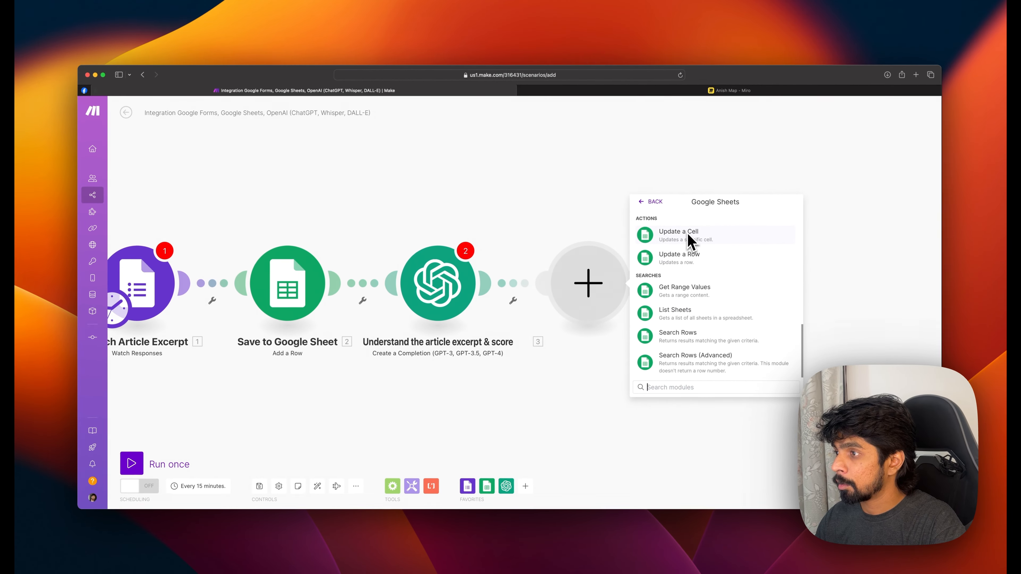
{"action": "scroll", "coordinate": [661, 245], "scroll_direction": "up", "scroll_amount": 1}
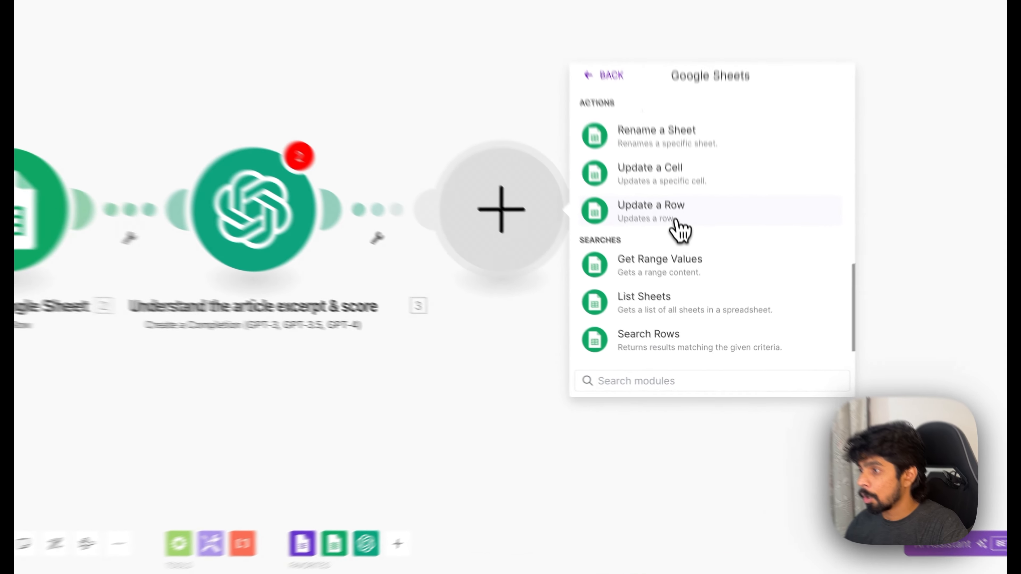
{"action": "left_click", "coordinate": [698, 297]}
Rename the new Google Sheets module "Update score & other data to google sheet" and space it farther from the OpenAI module
{"action": "right_click", "coordinate": [594, 347]}
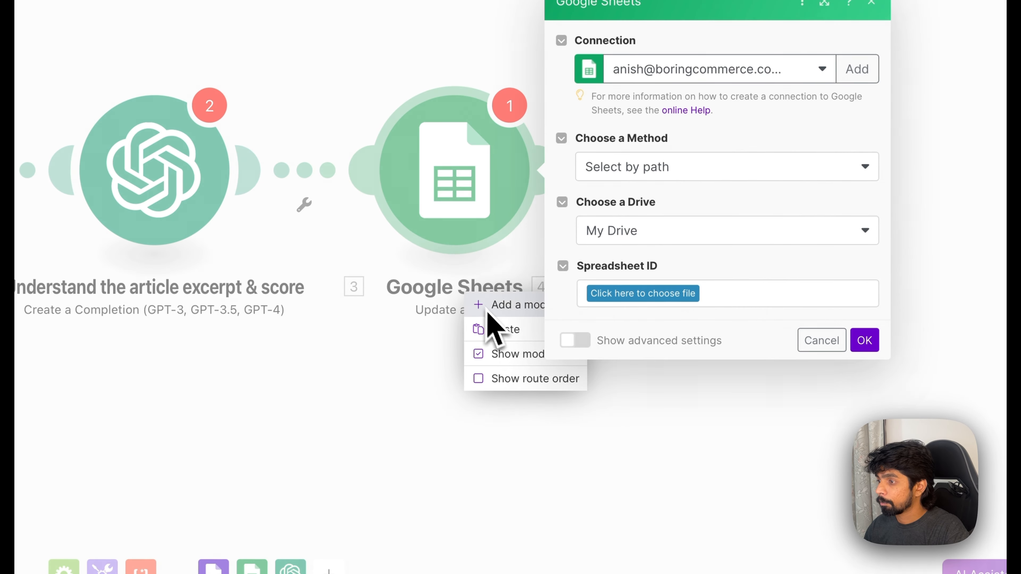
{"action": "left_click", "coordinate": [387, 402]}
{"action": "right_click", "coordinate": [440, 237]}
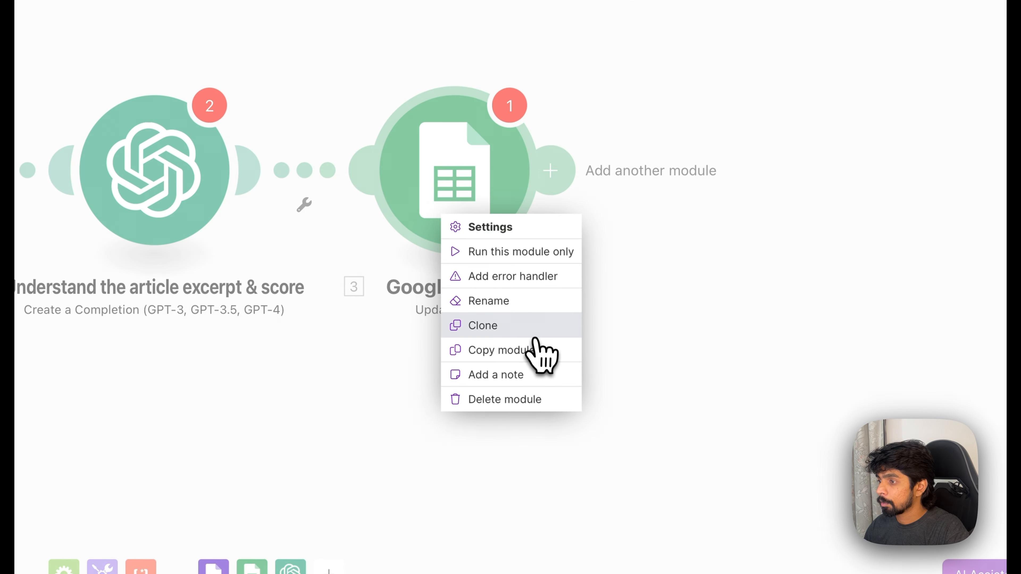
{"action": "left_click", "coordinate": [517, 303]}
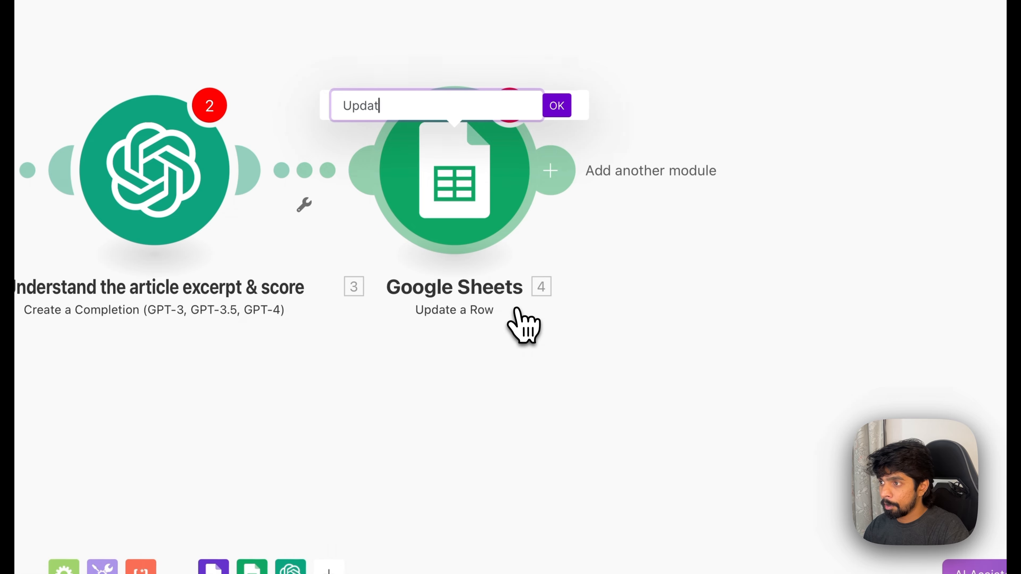
{"action": "type", "text": "Update score"}
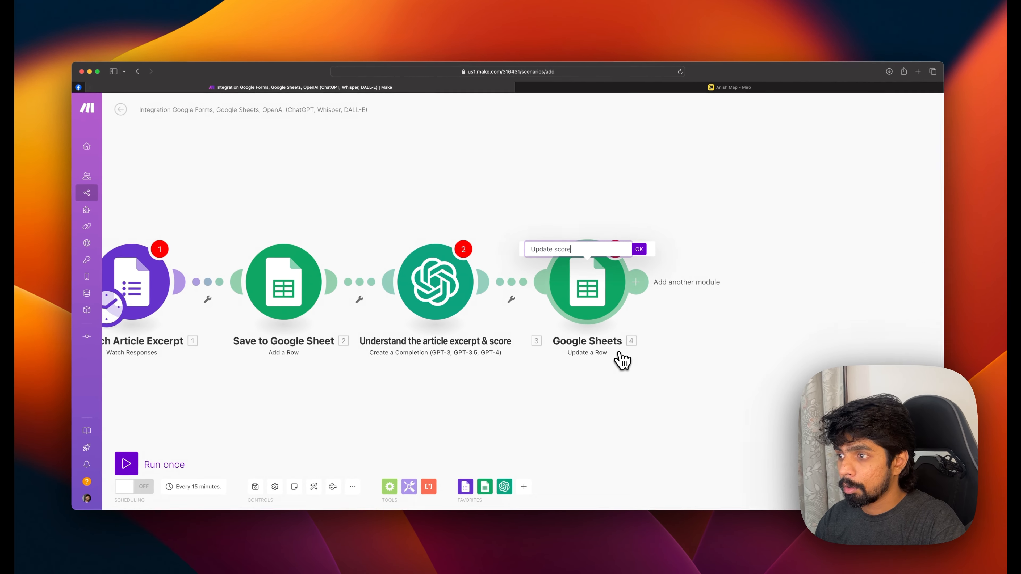
{"action": "type", "text": " & other data to google sheet"}
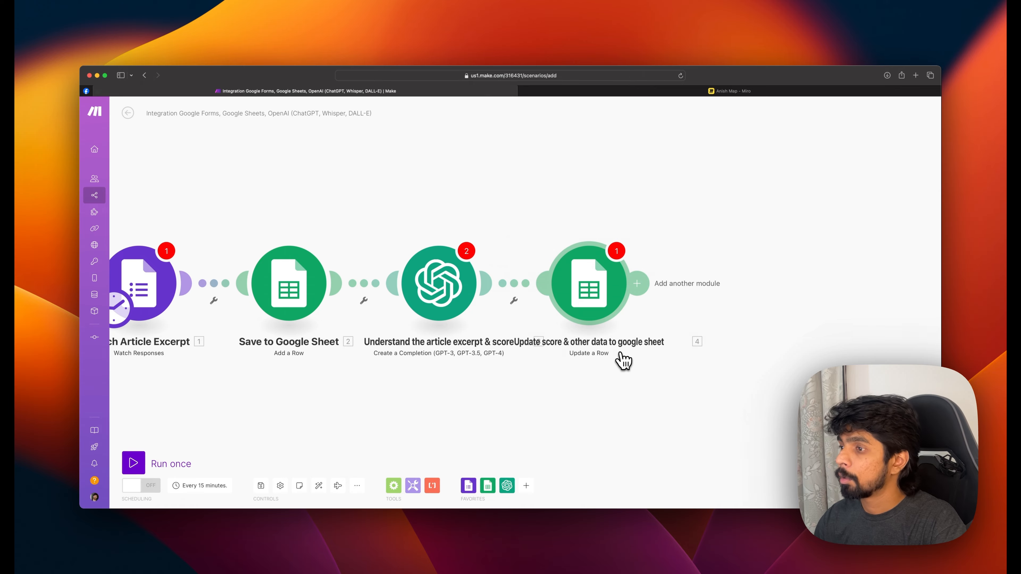
{"action": "scroll", "coordinate": [683, 354], "scroll_direction": "right", "scroll_amount": 4}
{"action": "left_click_drag", "start_coordinate": [437, 288], "coordinate": [528, 288]}
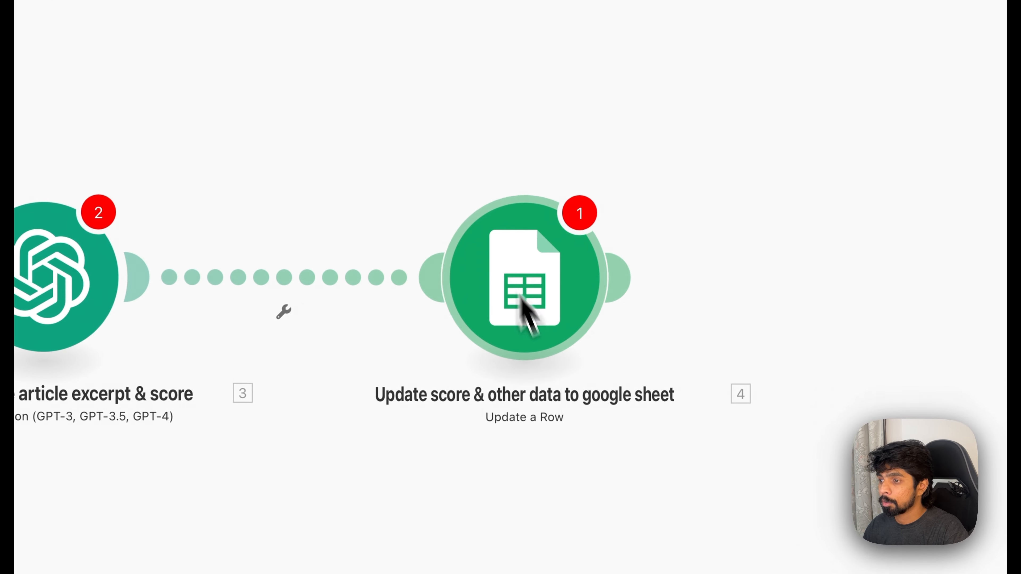
Check the Miro flowchart and add a Flow Control Iterator after the sheet update module, leaving its array empty
{"action": "left_click", "coordinate": [644, 119]}
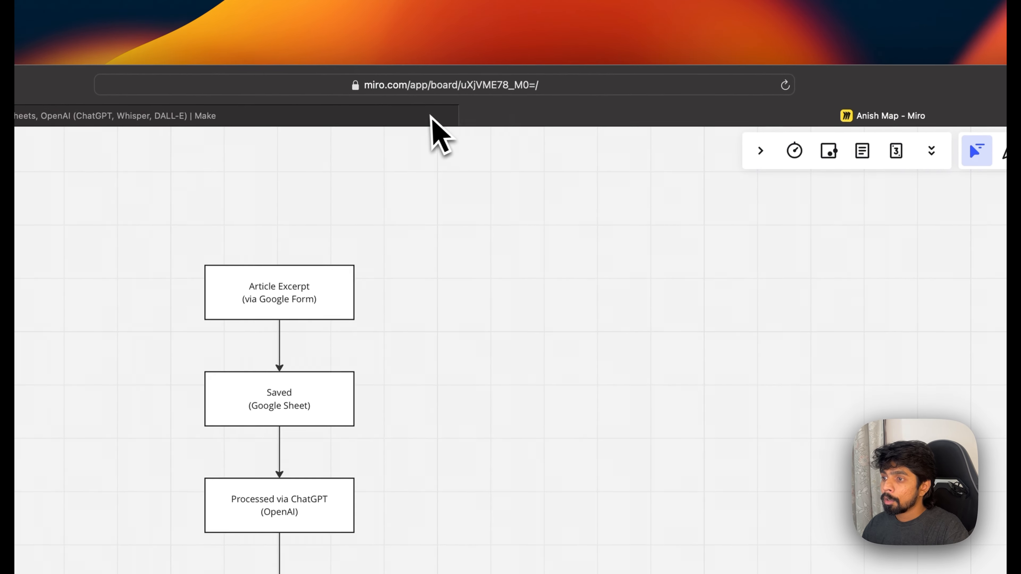
{"action": "scroll", "coordinate": [551, 361], "scroll_direction": "down", "scroll_amount": 5}
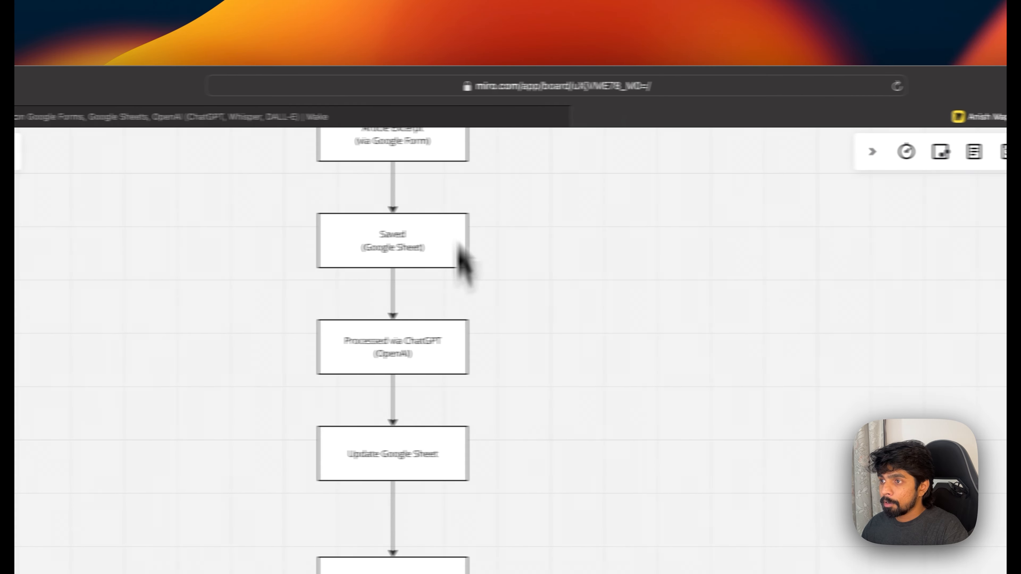
{"action": "left_click", "coordinate": [445, 121]}
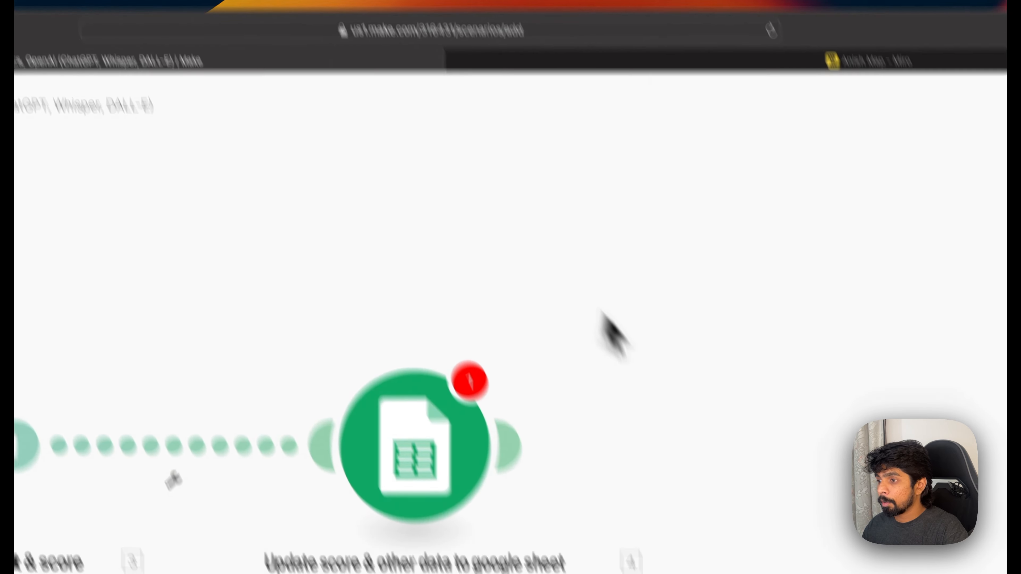
{"action": "left_click", "coordinate": [507, 446]}
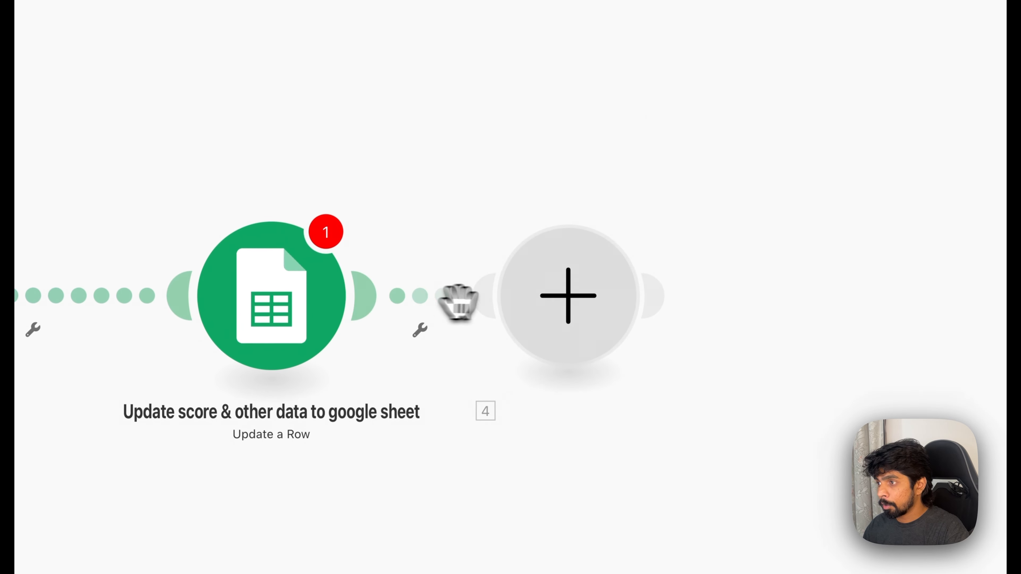
{"action": "type", "text": "itera"}
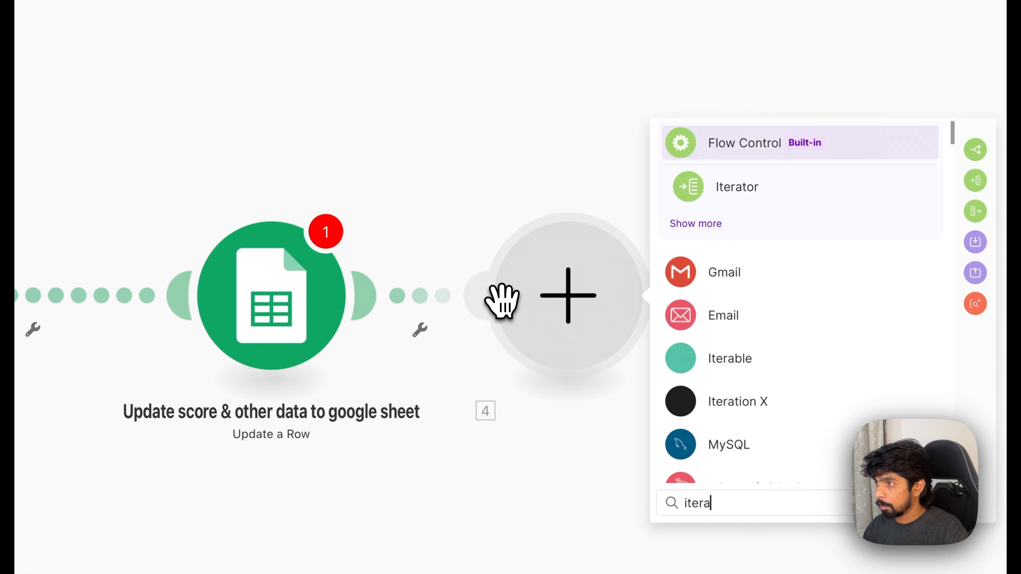
{"action": "left_click", "coordinate": [736, 186]}
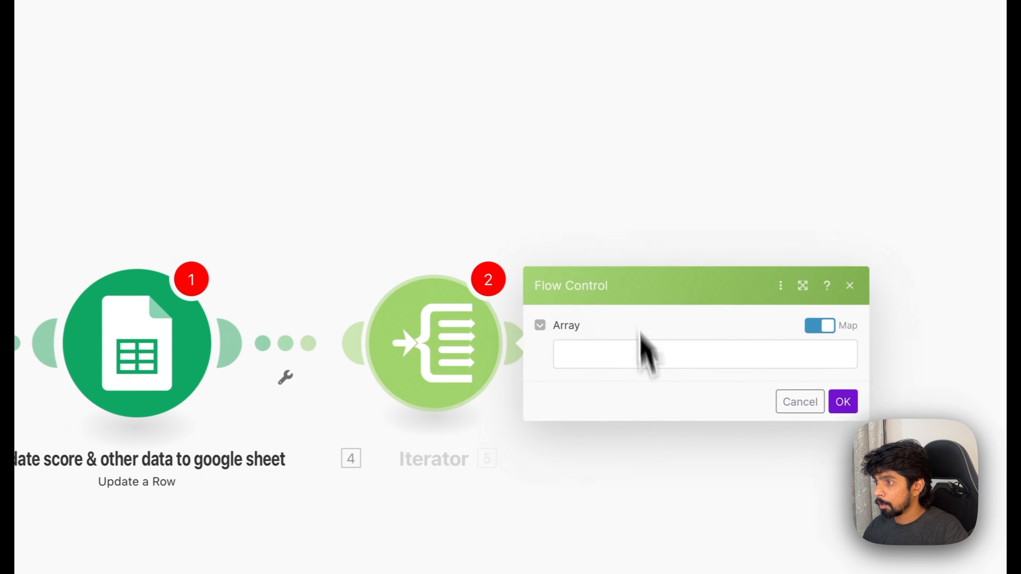
{"action": "left_click", "coordinate": [680, 402]}
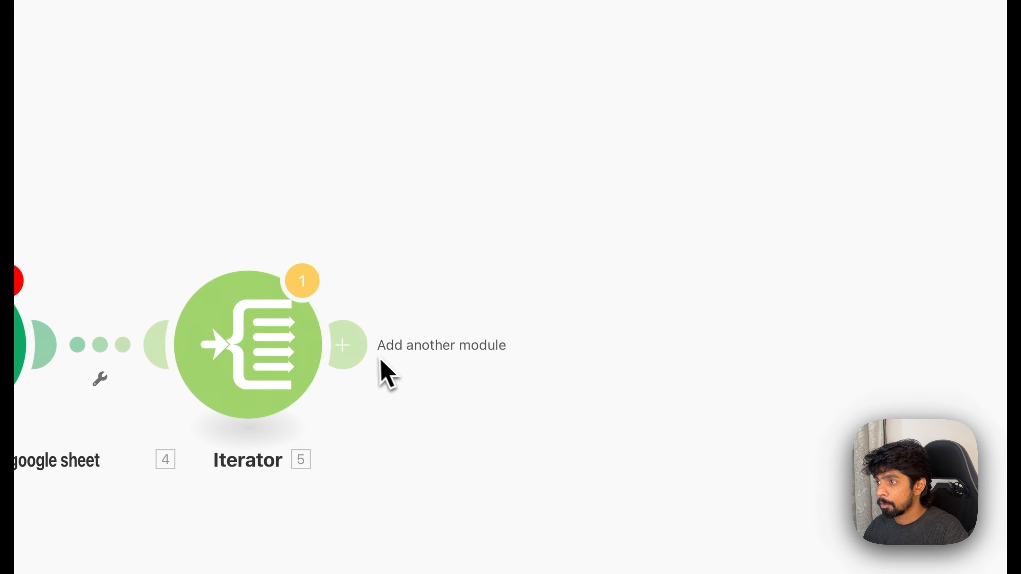
Add an OpenAI "Create a Completion (GPT-3, GPT-3.5, GPT-4)" module after the Iterator, consulting the Miro flowchart
{"action": "left_click", "coordinate": [361, 347]}
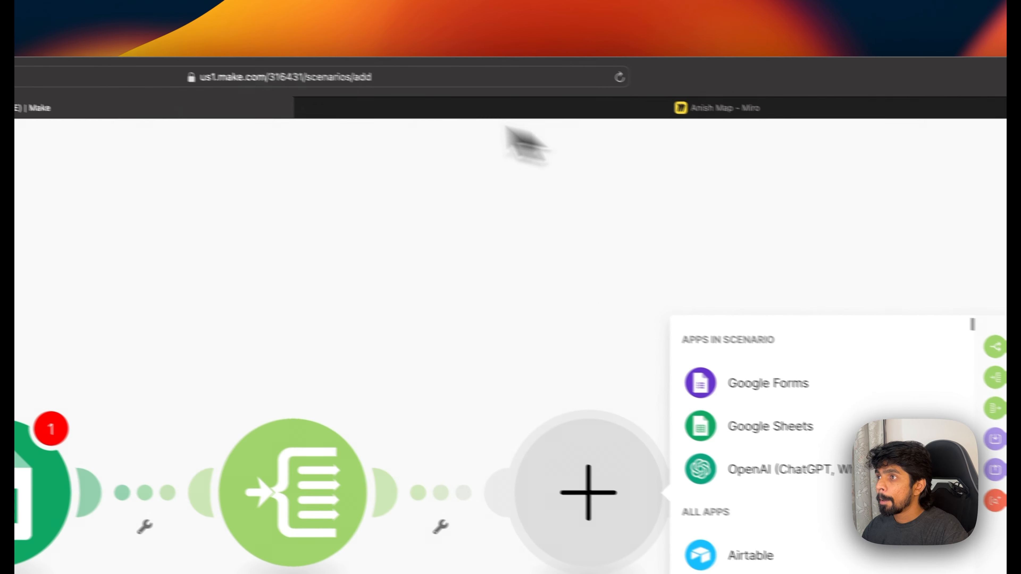
{"action": "left_click", "coordinate": [451, 116]}
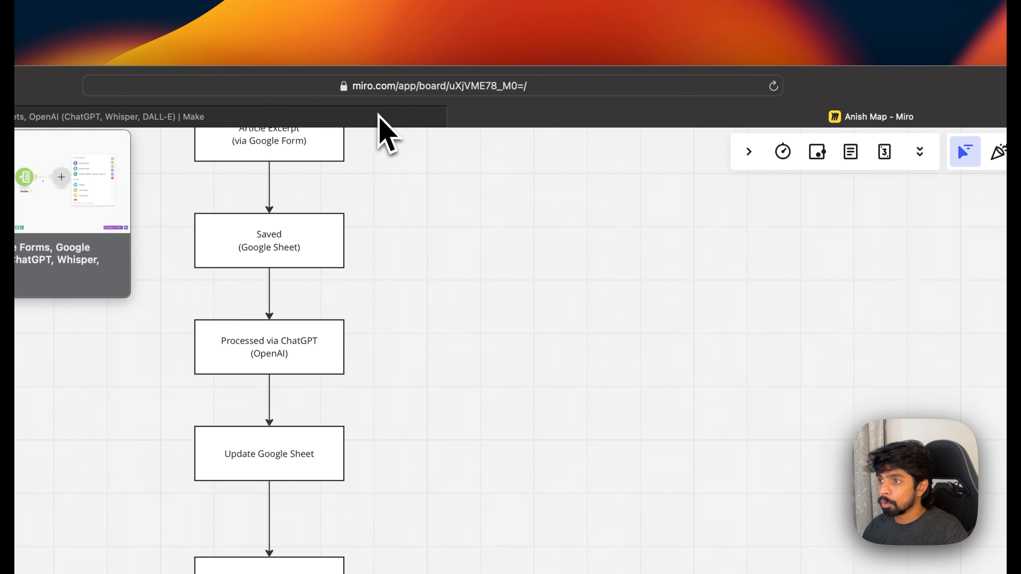
{"action": "left_click", "coordinate": [378, 116]}
{"action": "type", "text": "openai"}
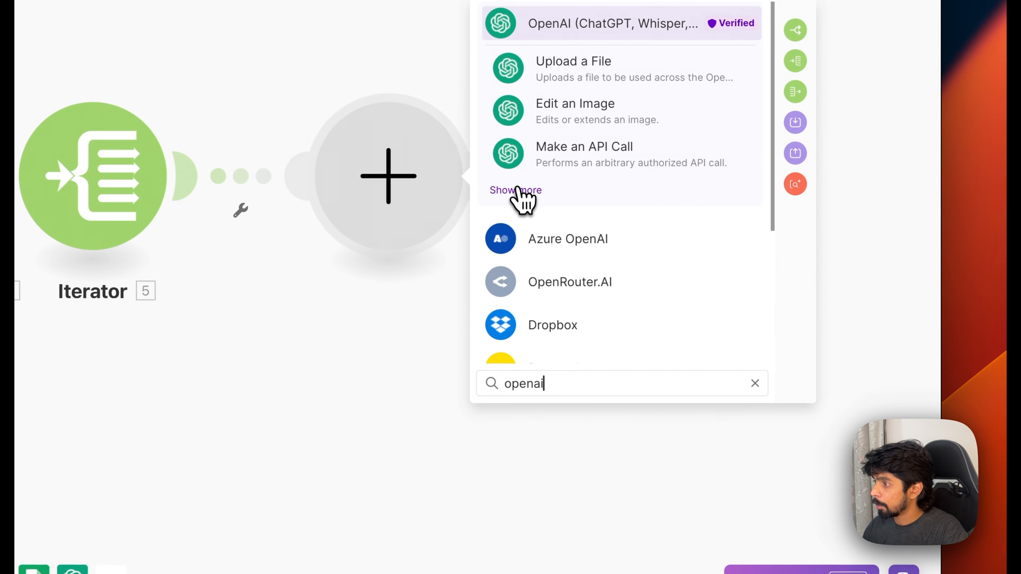
{"action": "left_click", "coordinate": [518, 190]}
{"action": "scroll", "coordinate": [651, 260], "scroll_direction": "down", "scroll_amount": 1}
{"action": "left_click", "coordinate": [619, 262]}
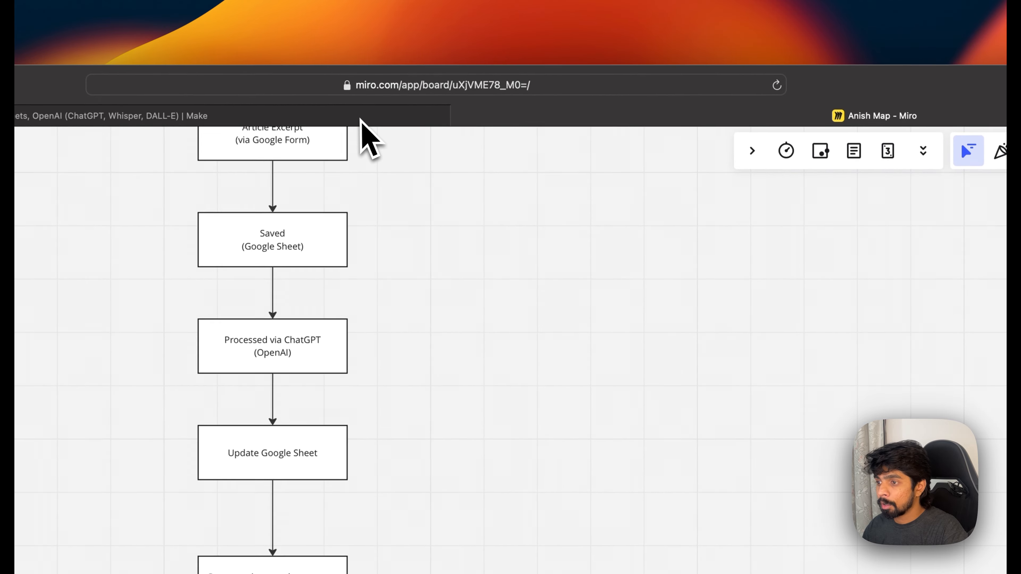
Return to the Make scenario and rename the OpenAI module after the Iterator "Process P1"
{"action": "left_click", "coordinate": [361, 120]}
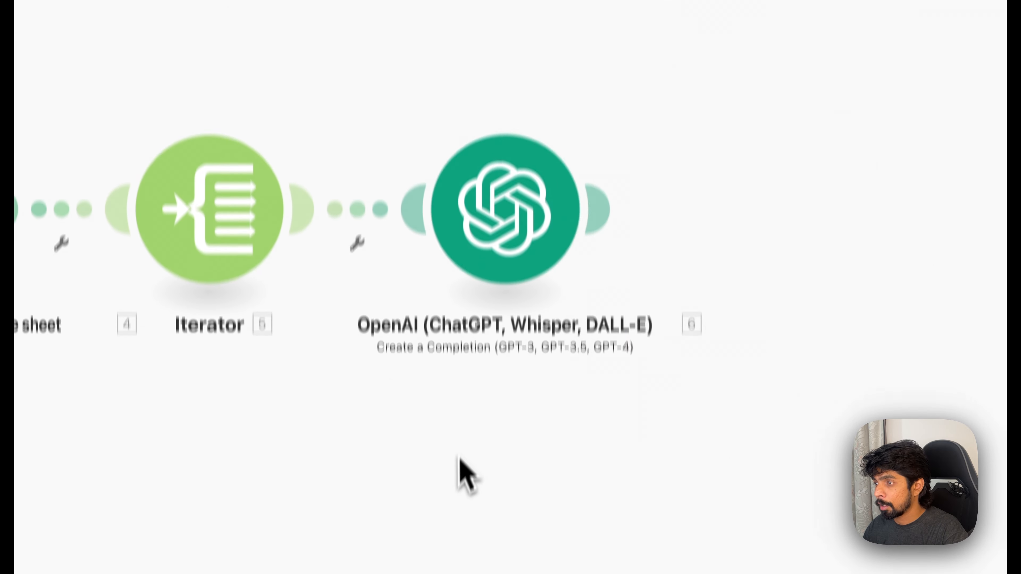
{"action": "right_click", "coordinate": [536, 282]}
{"action": "right_click", "coordinate": [486, 173]}
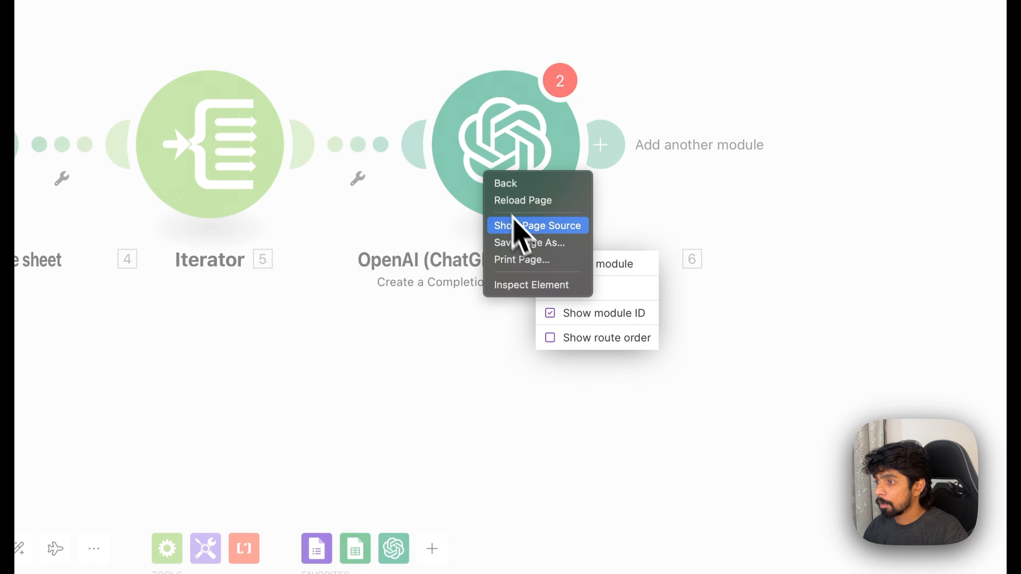
{"action": "left_click", "coordinate": [395, 376]}
{"action": "left_click", "coordinate": [394, 376]}
{"action": "right_click", "coordinate": [492, 187]}
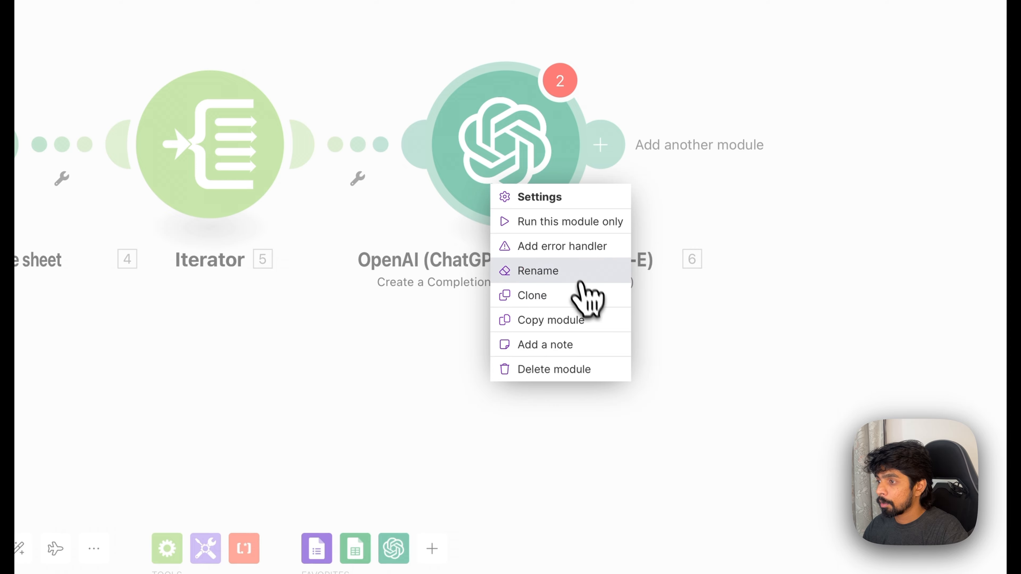
{"action": "left_click", "coordinate": [589, 269]}
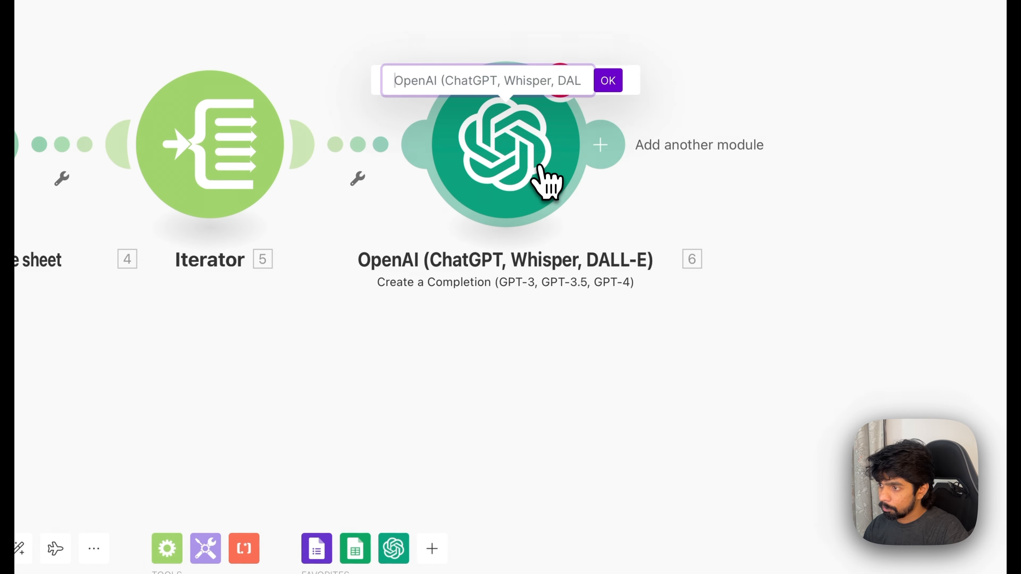
{"action": "type", "text": "Process t"}
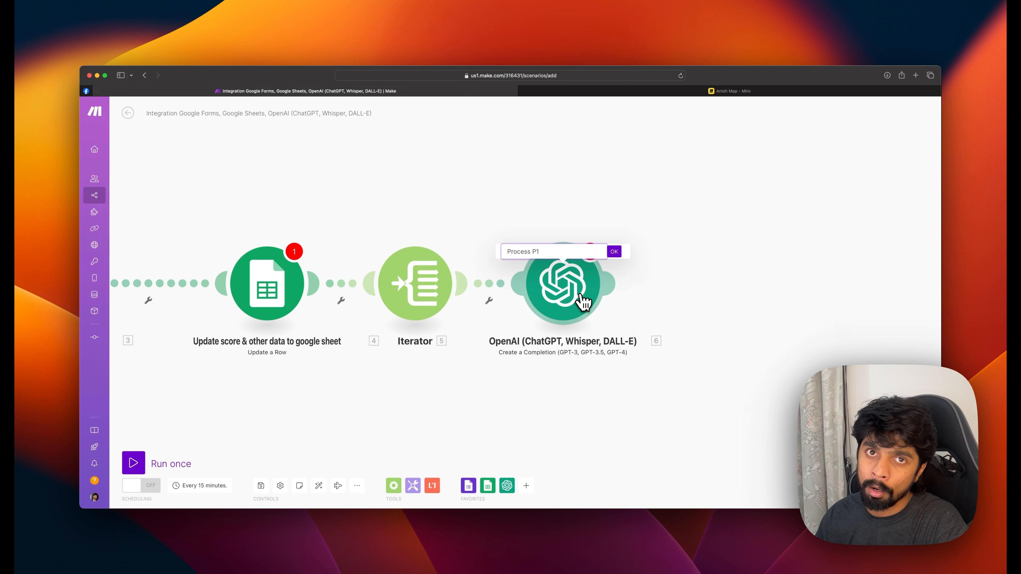
Check the Miro flowchart and add another OpenAI "Create a Completion (GPT-3, GPT-3.5, GPT-4)" module after Process P1
{"action": "scroll", "coordinate": [635, 320], "scroll_direction": "right", "scroll_amount": 5}
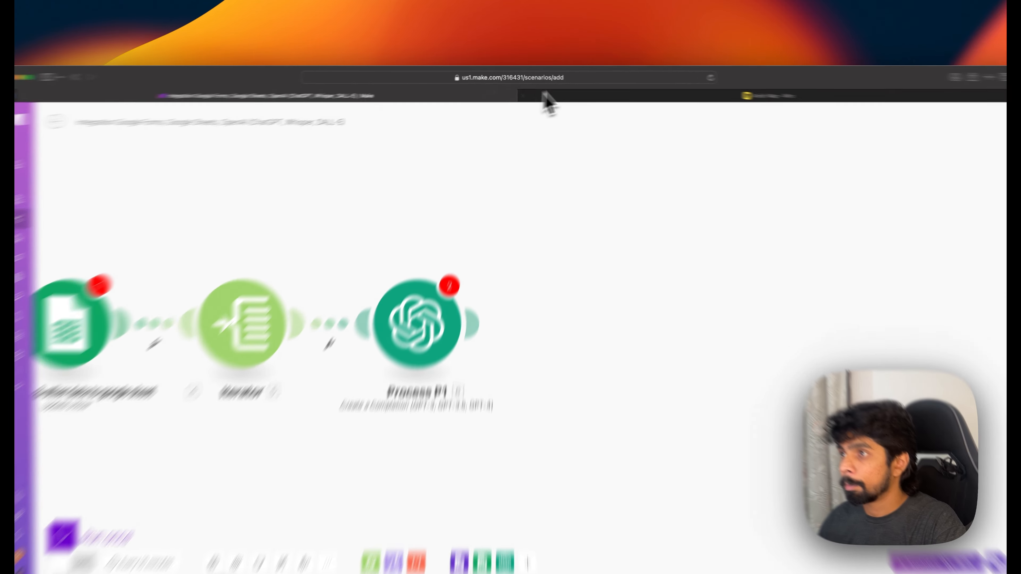
{"action": "left_click", "coordinate": [543, 91]}
{"action": "left_click", "coordinate": [503, 91]}
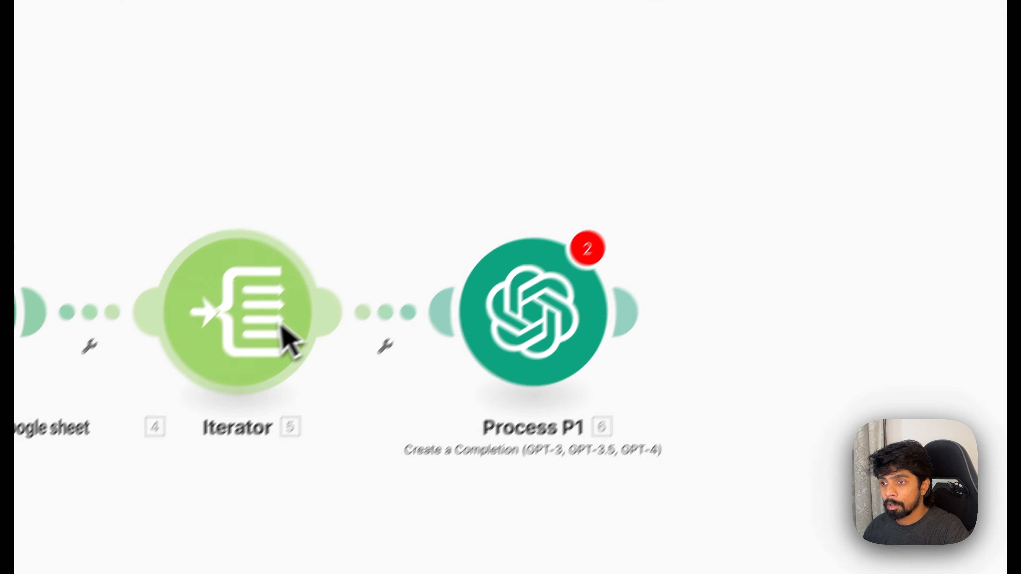
{"action": "left_click", "coordinate": [643, 318]}
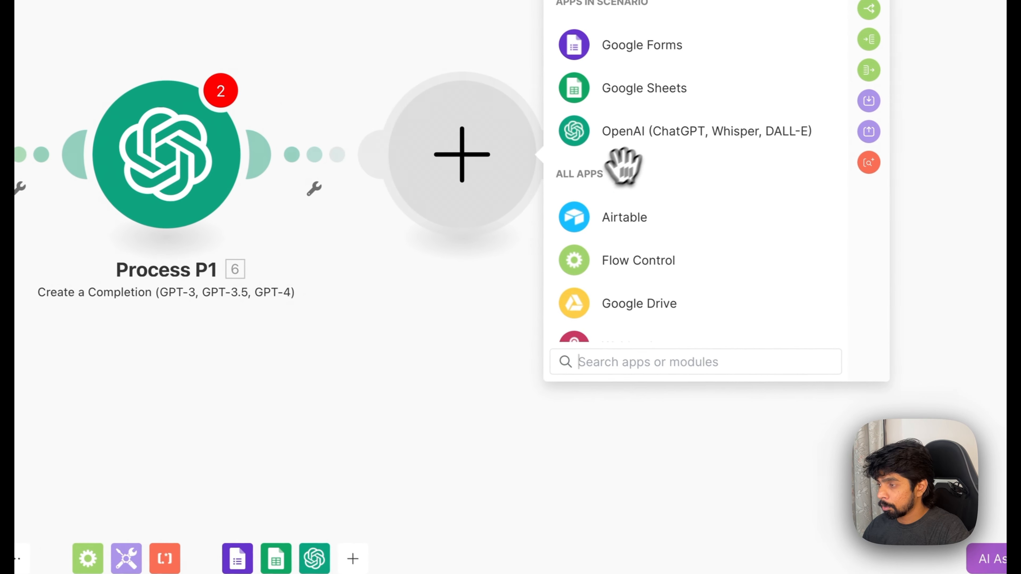
{"action": "left_click", "coordinate": [650, 149]}
{"action": "left_click", "coordinate": [682, 265]}
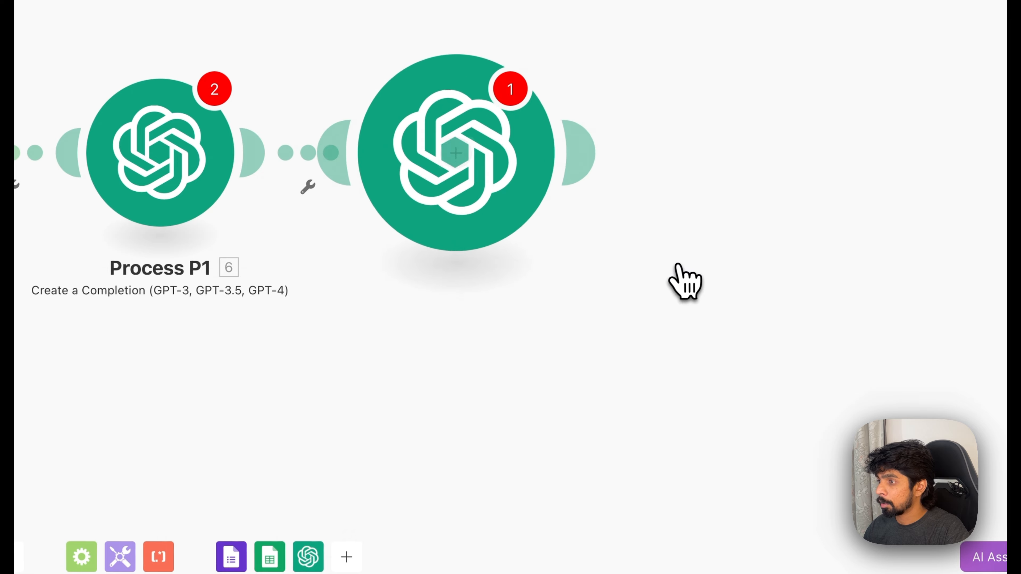
Rename the new OpenAI completion module after Process P1 "Process P2"
{"action": "left_click", "coordinate": [438, 287]}
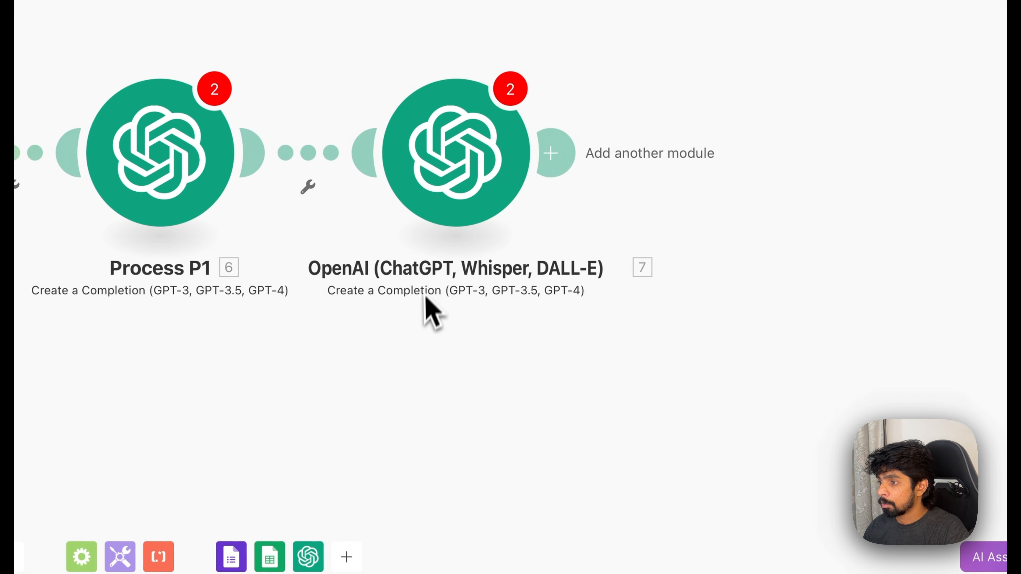
{"action": "right_click", "coordinate": [433, 278]}
{"action": "left_click", "coordinate": [429, 456]}
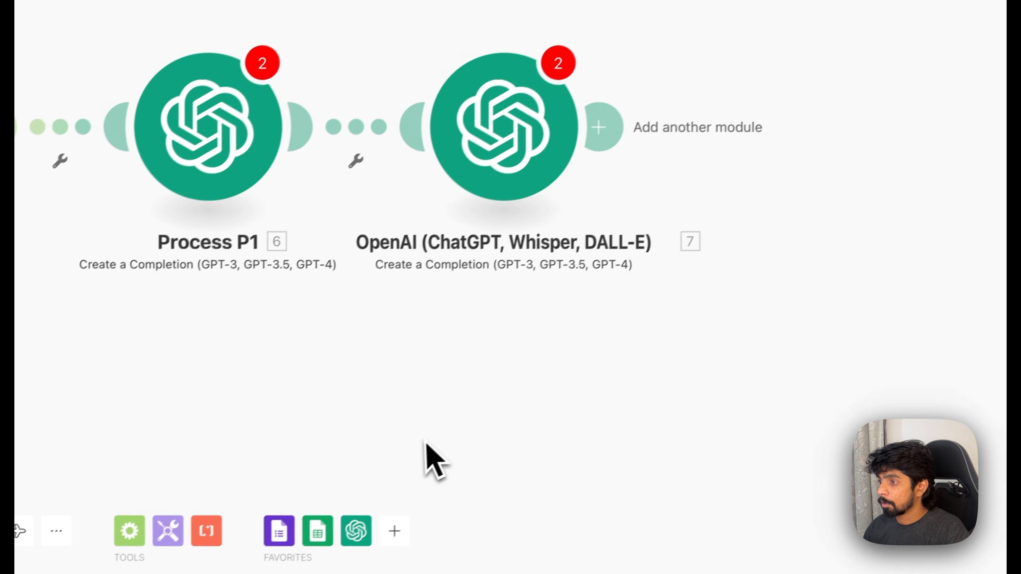
{"action": "right_click", "coordinate": [535, 177]}
{"action": "left_click", "coordinate": [587, 228]}
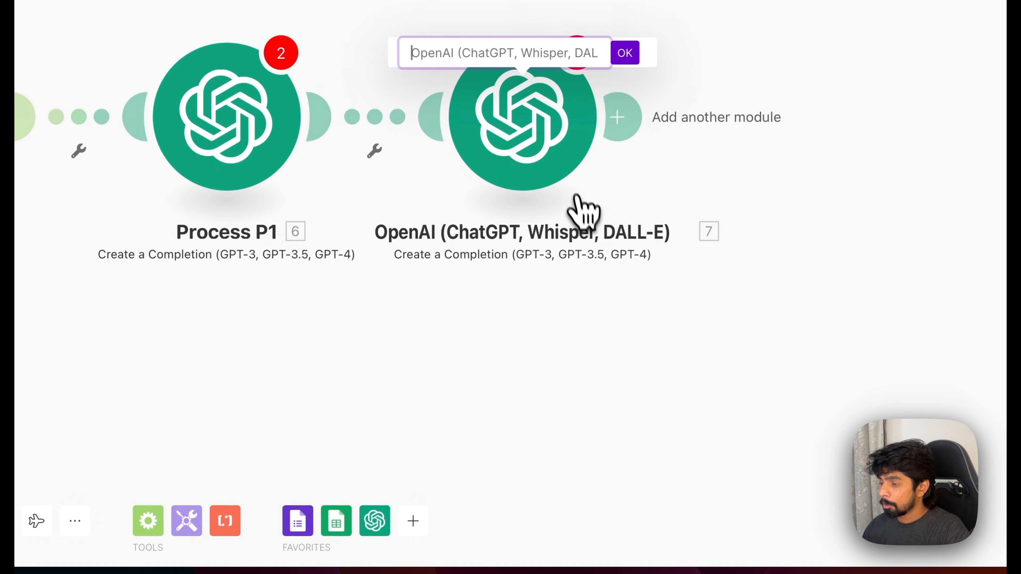
{"action": "type", "text": "Process P2"}
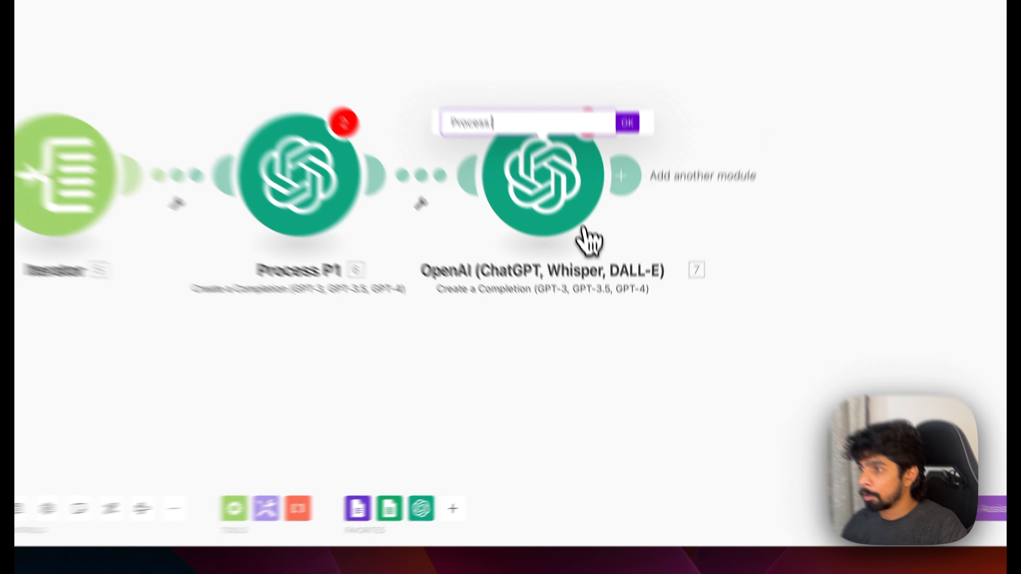
{"action": "key", "text": "Return"}
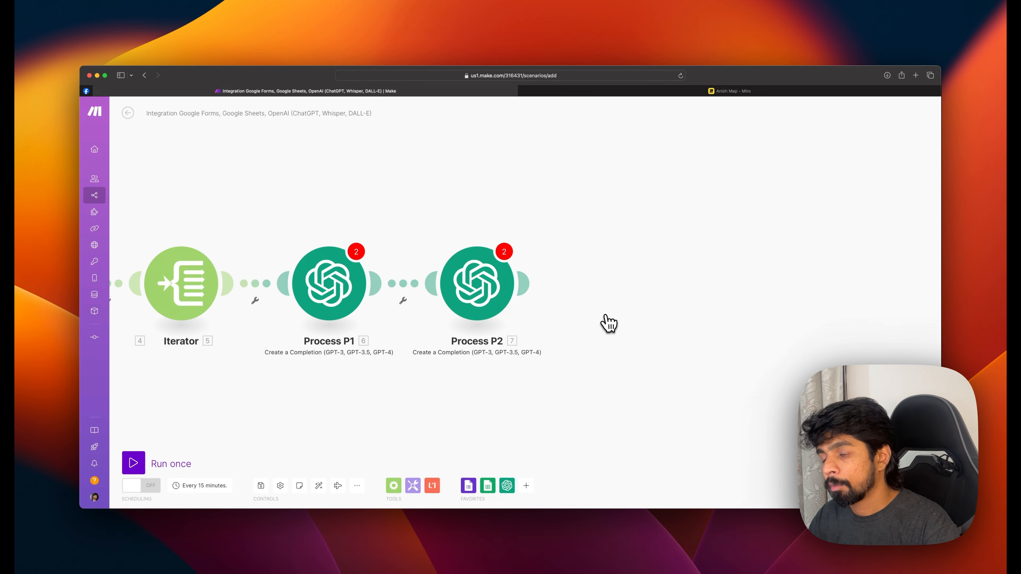
Review the Iterator, Process P1 and Process P2 sequence and delete the Process P2 module
{"action": "scroll", "coordinate": [274, 325], "scroll_direction": "left", "scroll_amount": 10}
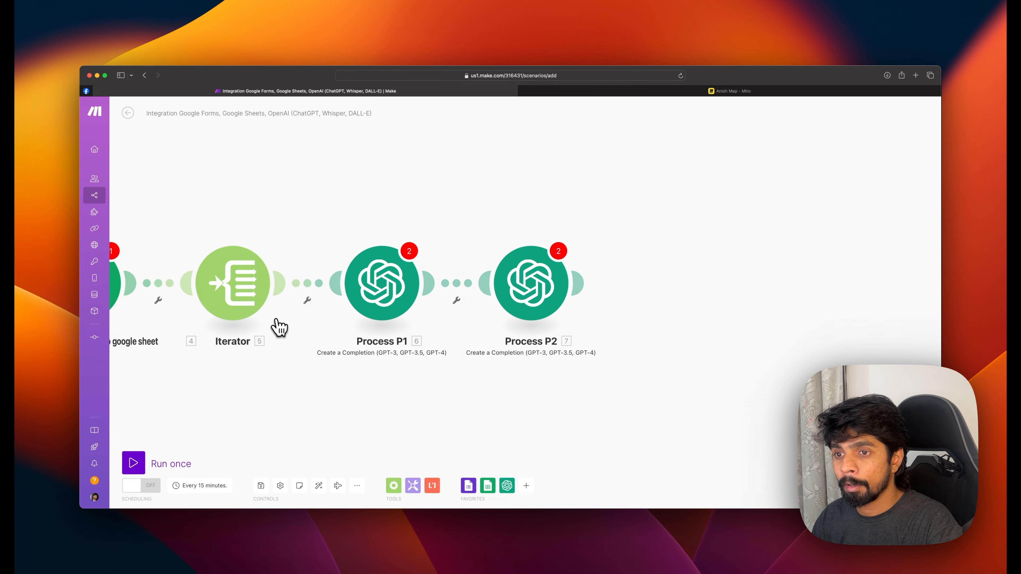
{"action": "scroll", "coordinate": [280, 326], "scroll_direction": "down", "scroll_amount": 2}
{"action": "scroll", "coordinate": [281, 326], "scroll_direction": "right", "scroll_amount": 6}
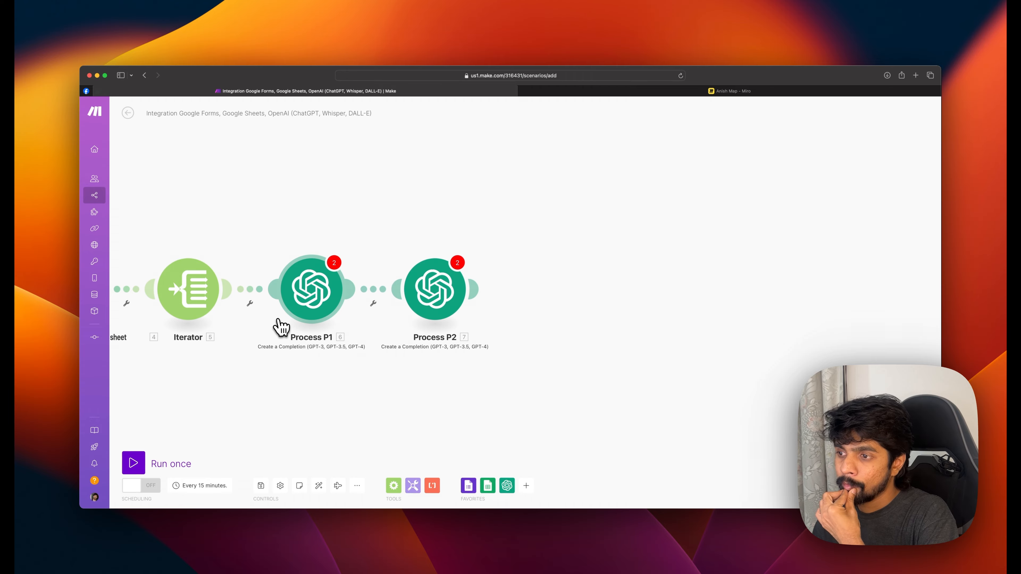
{"action": "scroll", "coordinate": [281, 327], "scroll_direction": "right", "scroll_amount": 3}
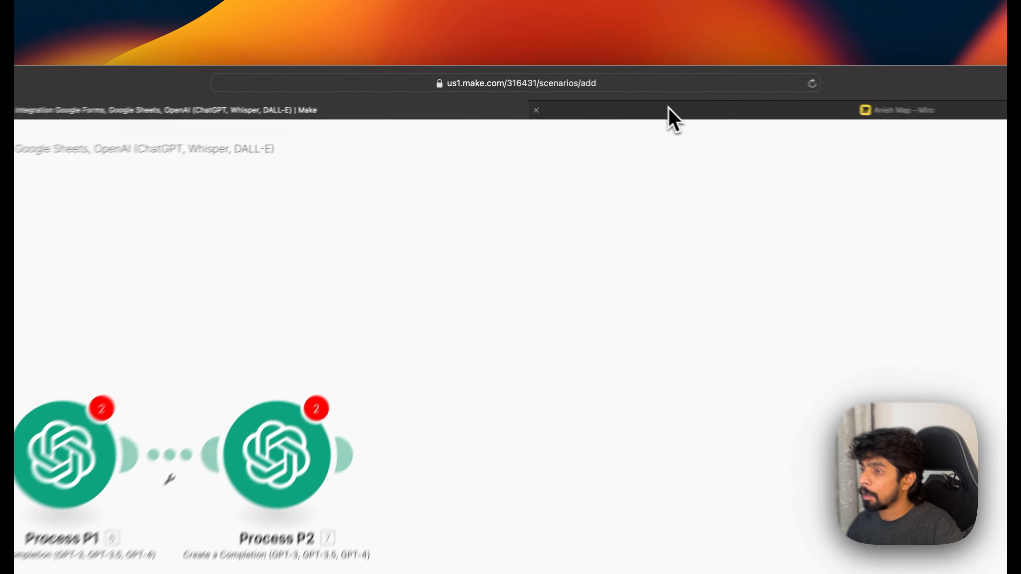
{"action": "left_click", "coordinate": [586, 91]}
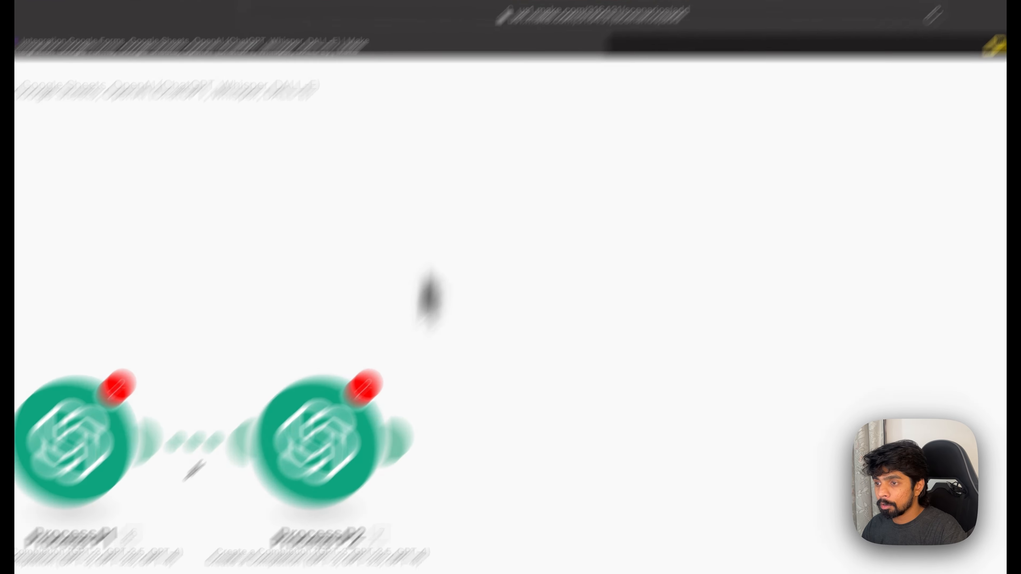
{"action": "right_click", "coordinate": [532, 257]}
{"action": "left_click", "coordinate": [680, 413]}
Check the Iterator's array setting and rename the Process P1 module "Process Each Part"
{"action": "scroll", "coordinate": [716, 412], "scroll_direction": "left", "scroll_amount": 5}
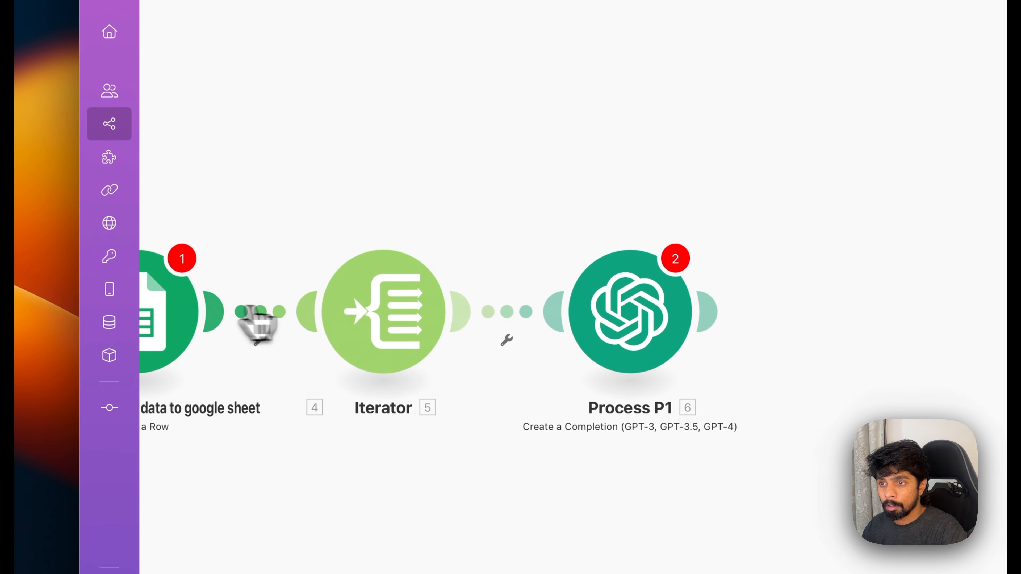
{"action": "left_click", "coordinate": [371, 322]}
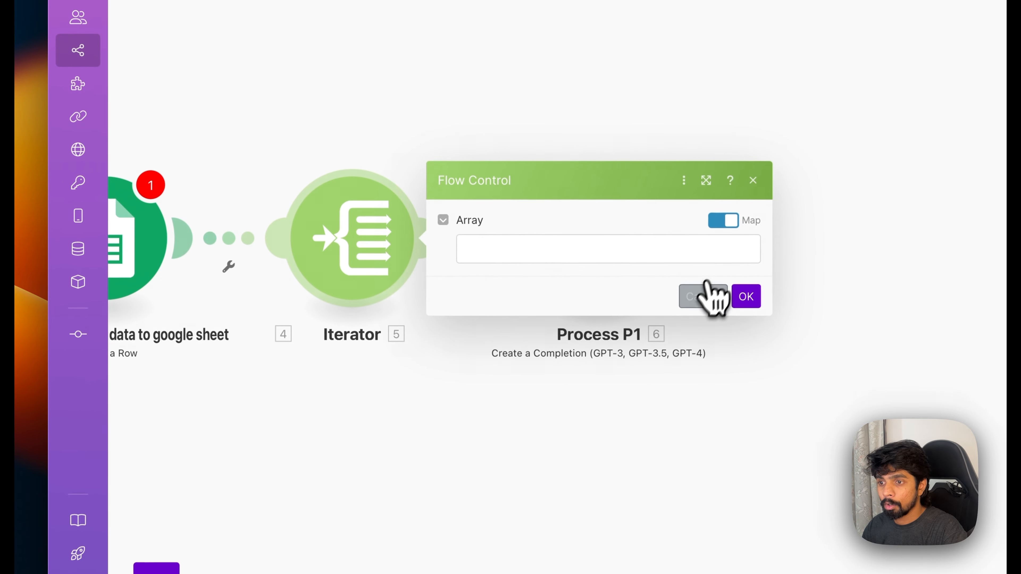
{"action": "left_click", "coordinate": [702, 298]}
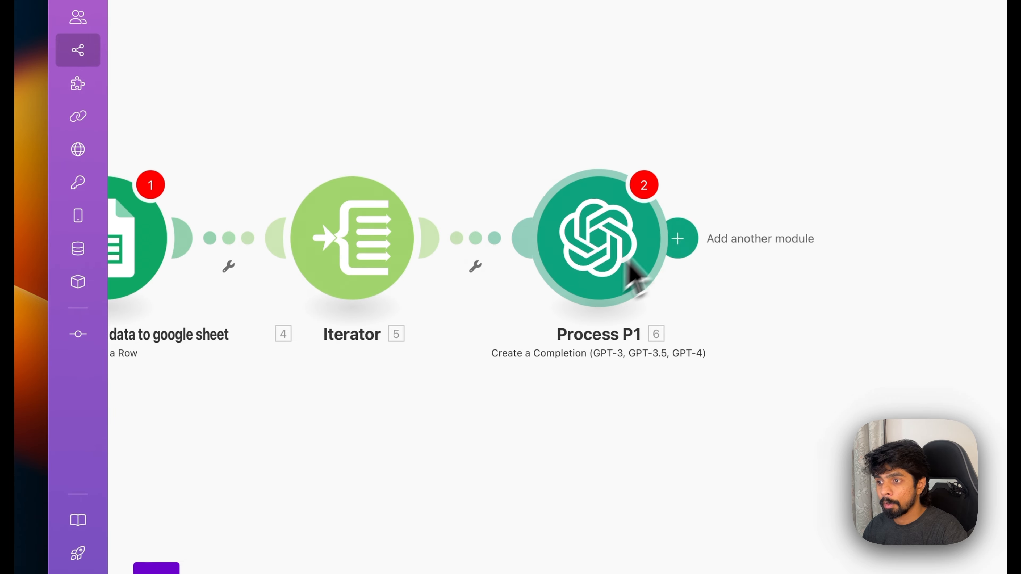
{"action": "right_click", "coordinate": [594, 284]}
{"action": "left_click", "coordinate": [653, 357]}
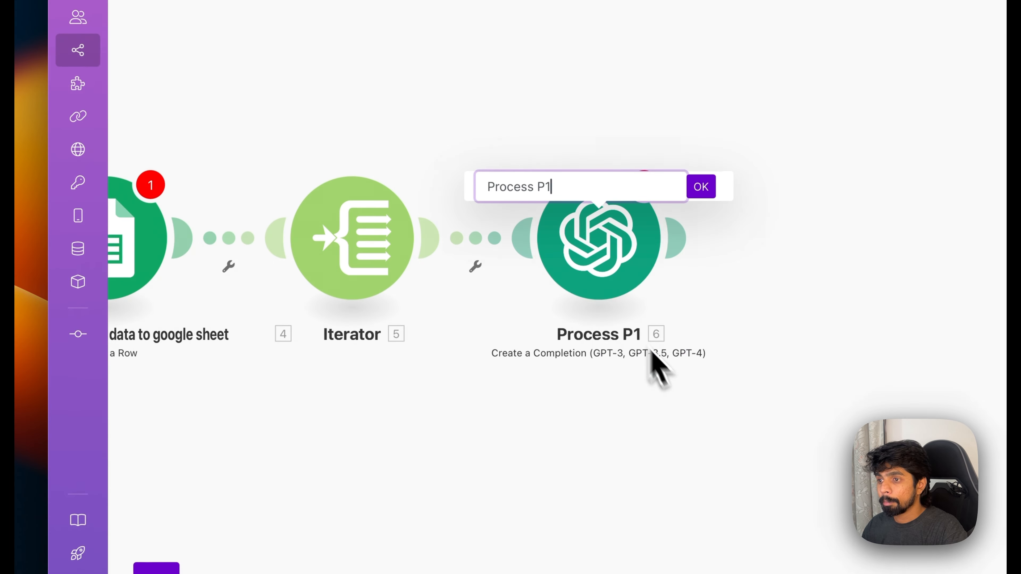
{"action": "type", "text": "Process Each"}
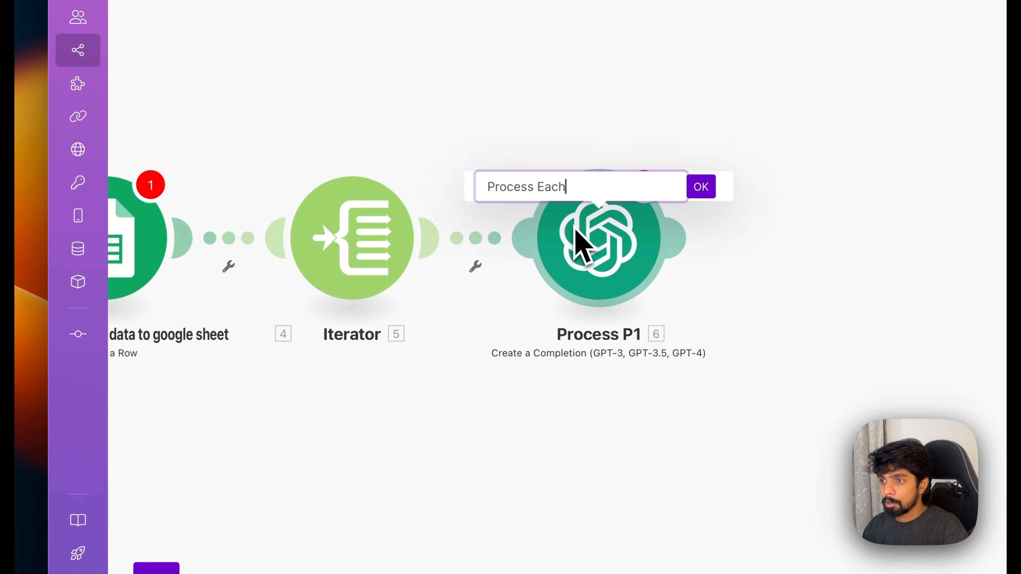
{"action": "type", "text": " Part"}
{"action": "key", "text": "Return"}
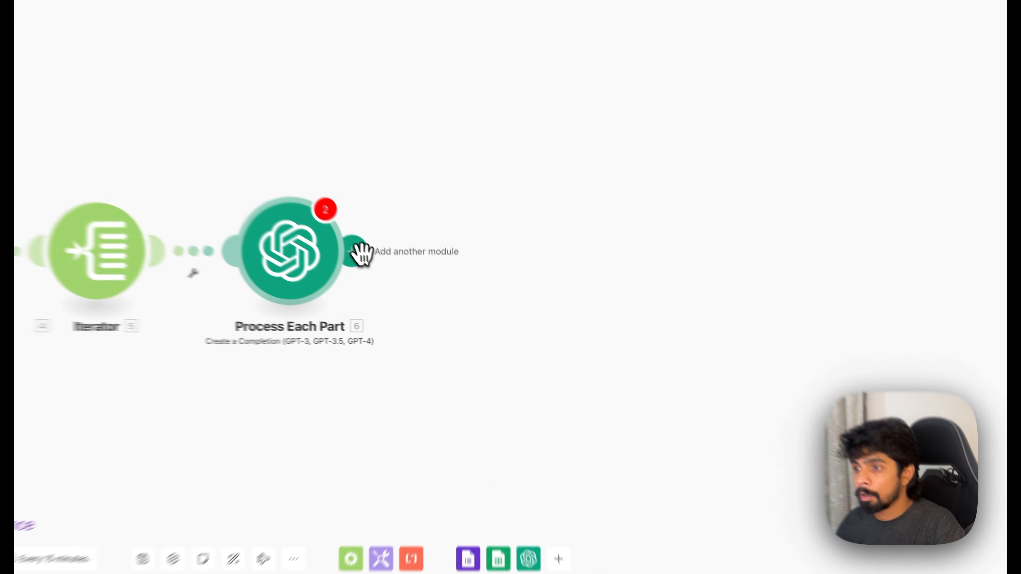
Add an OpenAI "Create a Completion (GPT-3, GPT-3.5, GPT-4)" module after Process Each Part, leaving its settings unfilled
{"action": "left_click", "coordinate": [398, 289]}
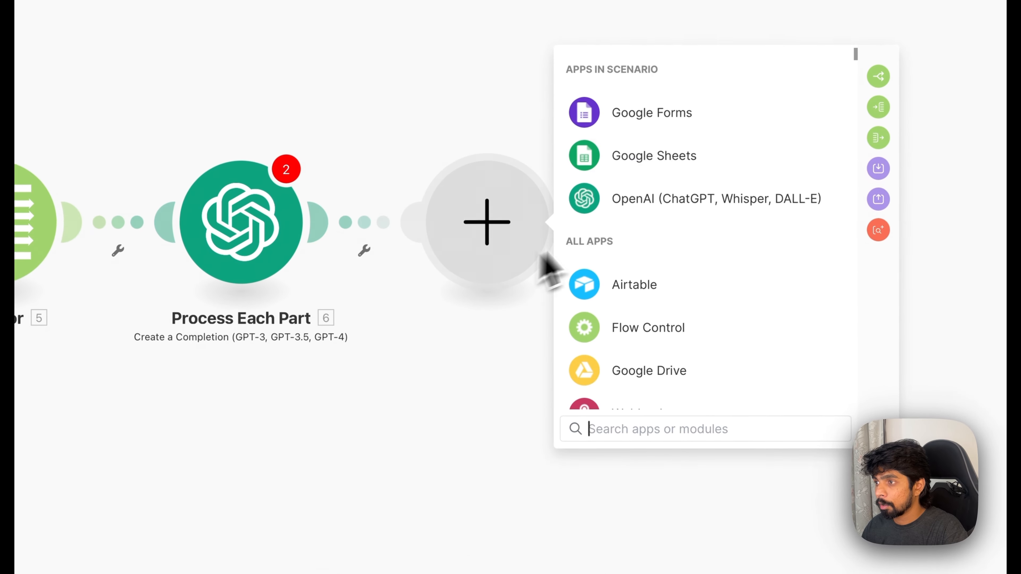
{"action": "left_click", "coordinate": [611, 193]}
{"action": "left_click", "coordinate": [680, 307]}
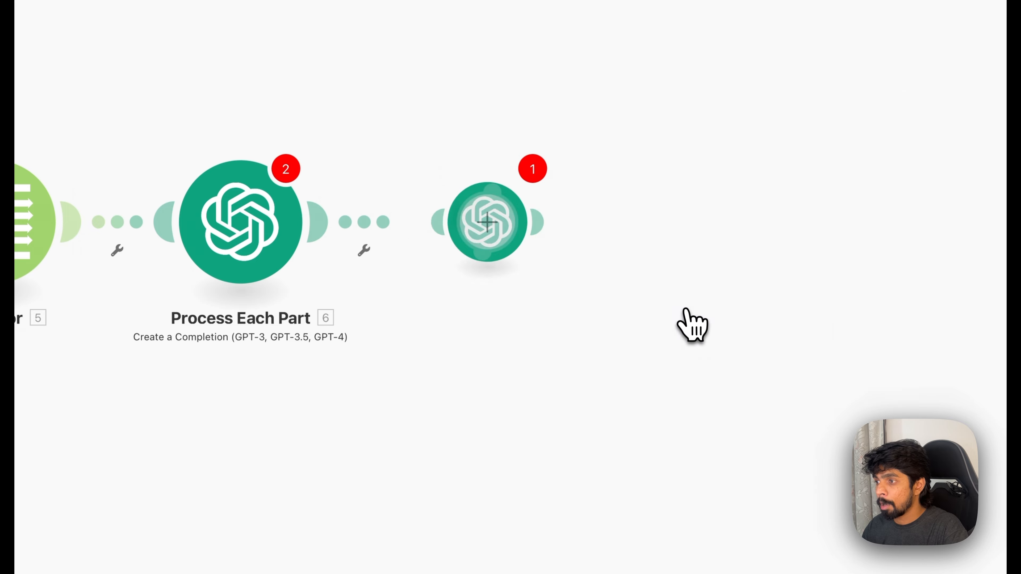
{"action": "right_click", "coordinate": [497, 216]}
{"action": "left_click", "coordinate": [432, 441]}
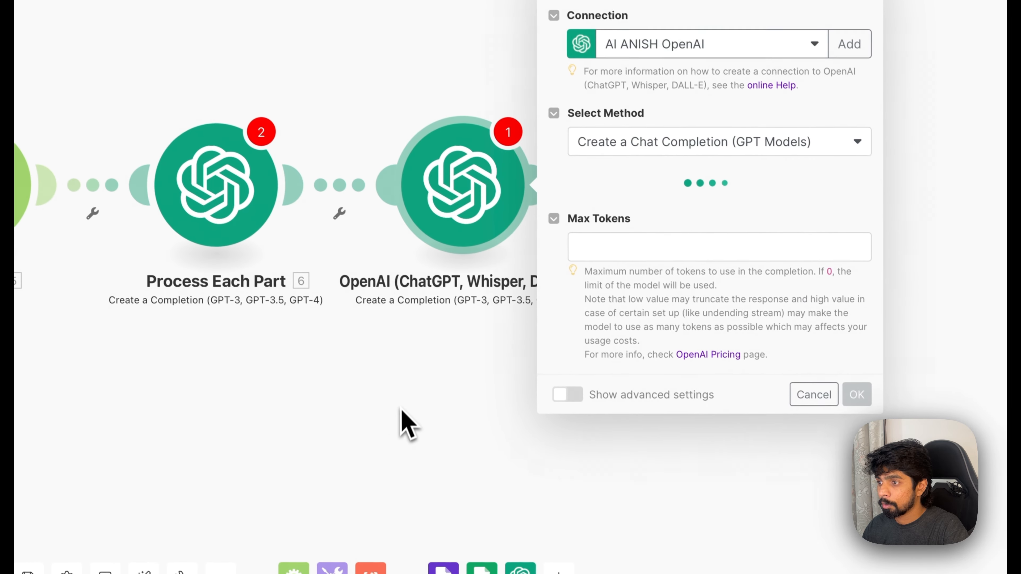
{"action": "left_click", "coordinate": [427, 448]}
Rename the OpenAI module after Process Each Part "Convert to Markdown"
{"action": "right_click", "coordinate": [503, 230]}
{"action": "left_click", "coordinate": [547, 284]}
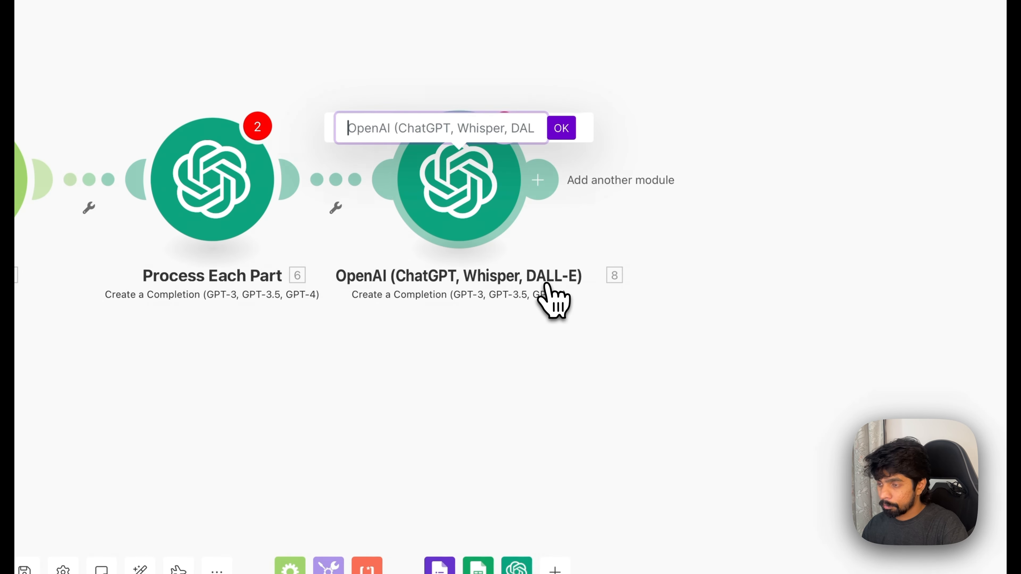
{"action": "type", "text": "Convert to Markdo"}
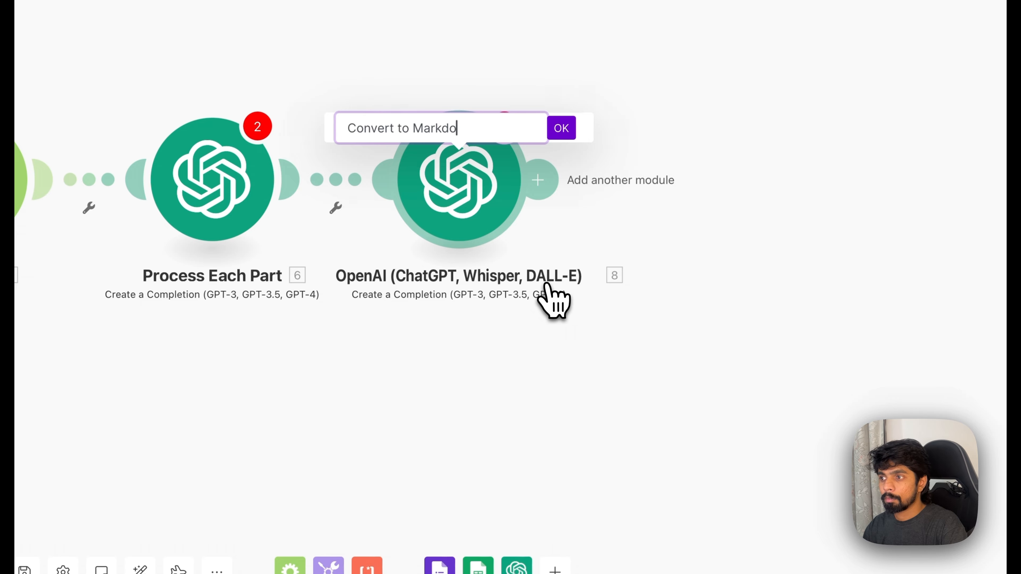
{"action": "type", "text": "wn"}
{"action": "key", "text": "Return"}
{"action": "left_click", "coordinate": [545, 179]}
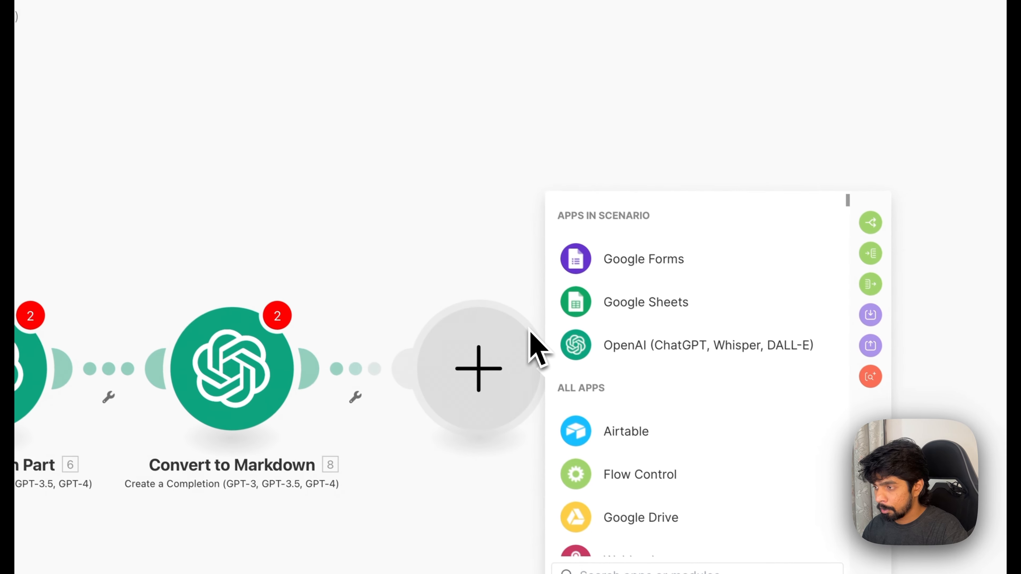
{"action": "type", "text": "Doc"}
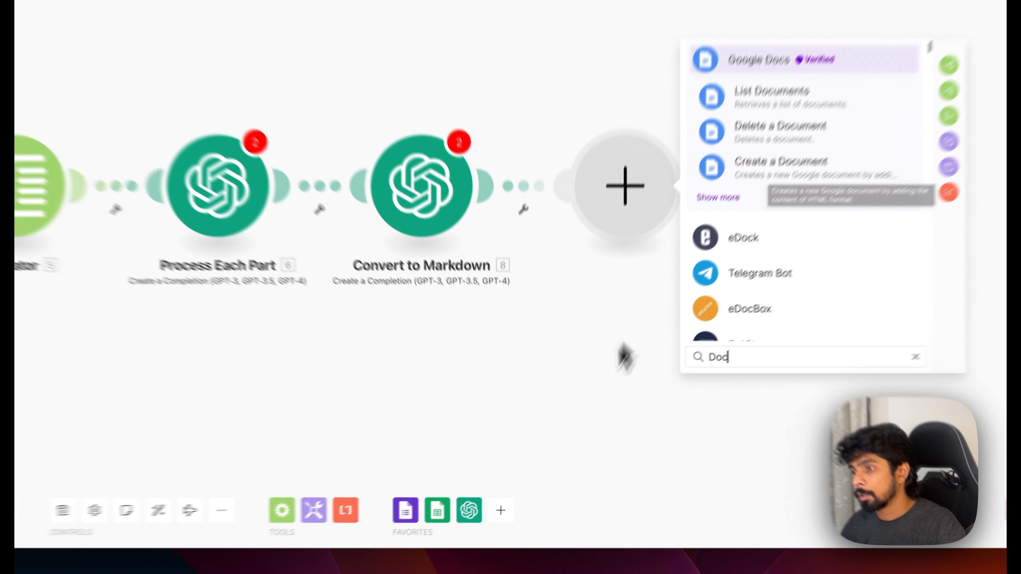
{"action": "left_click", "coordinate": [595, 397]}
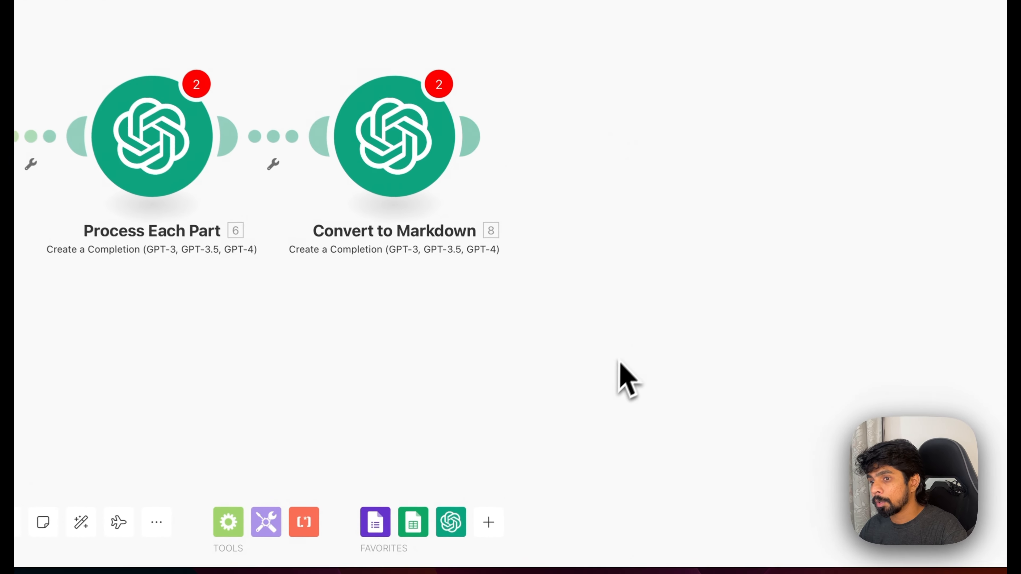
Insert a Google Docs "Create a Document" module between the sheet update module and the Iterator, searching the apps for "doc"
{"action": "scroll", "coordinate": [597, 400], "scroll_direction": "left", "scroll_amount": 4}
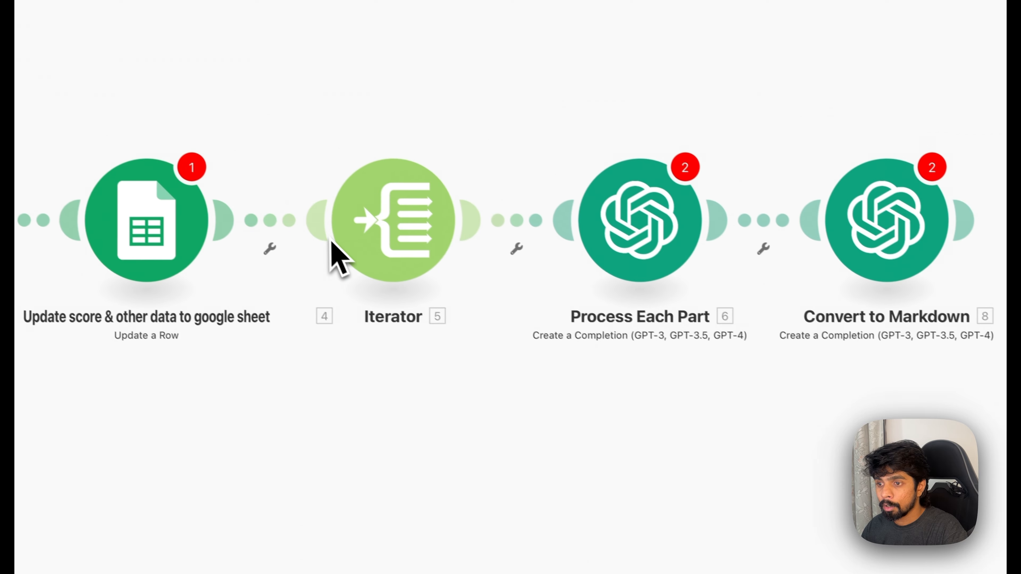
{"action": "right_click", "coordinate": [367, 230]}
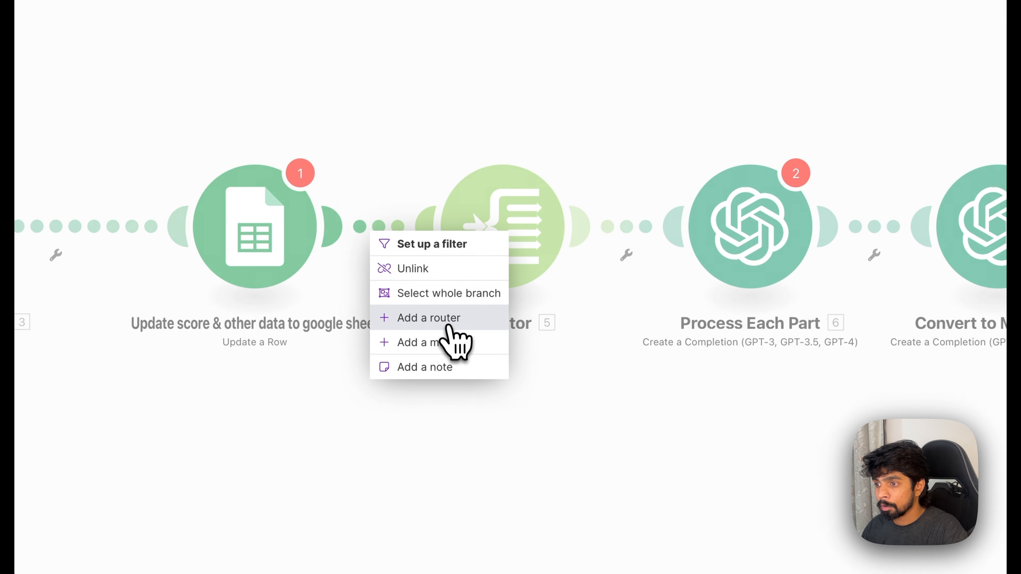
{"action": "left_click", "coordinate": [447, 342]}
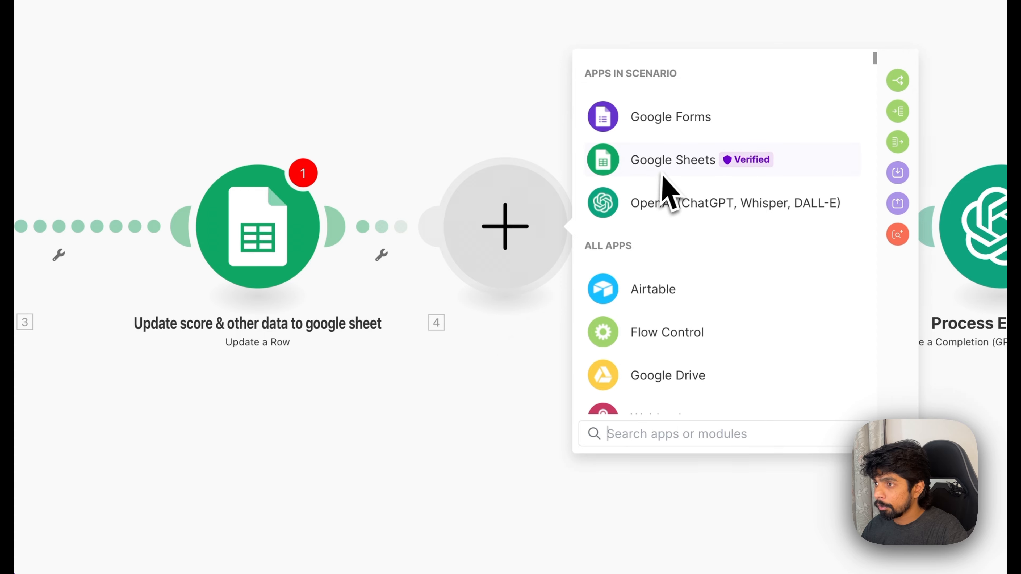
{"action": "type", "text": "doc"}
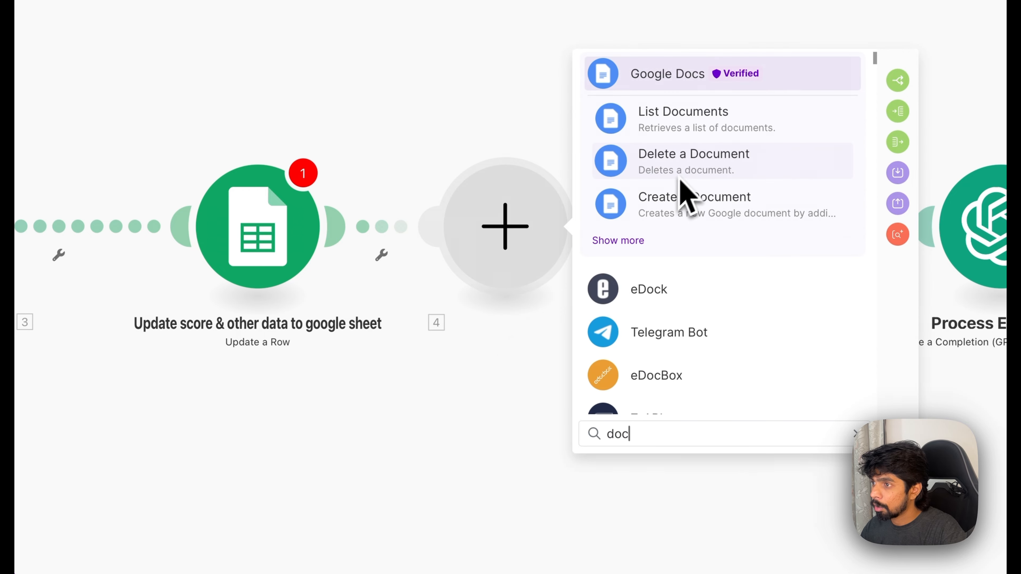
{"action": "left_click", "coordinate": [661, 213]}
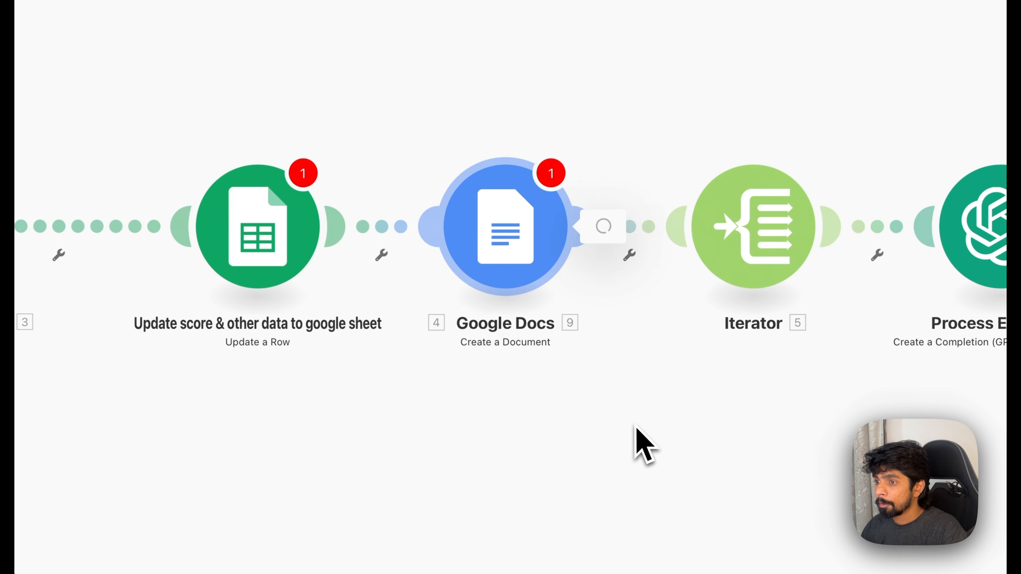
Insert a Google Sheets "Update a Row" module between the Google Docs module and the Iterator
{"action": "left_click", "coordinate": [631, 229]}
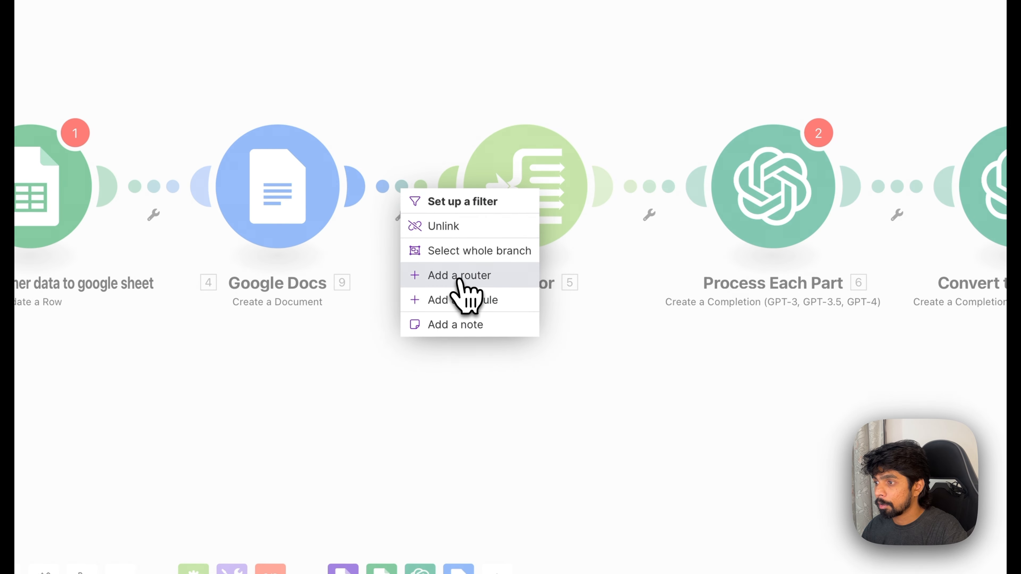
{"action": "left_click", "coordinate": [458, 300]}
{"action": "left_click", "coordinate": [683, 133]}
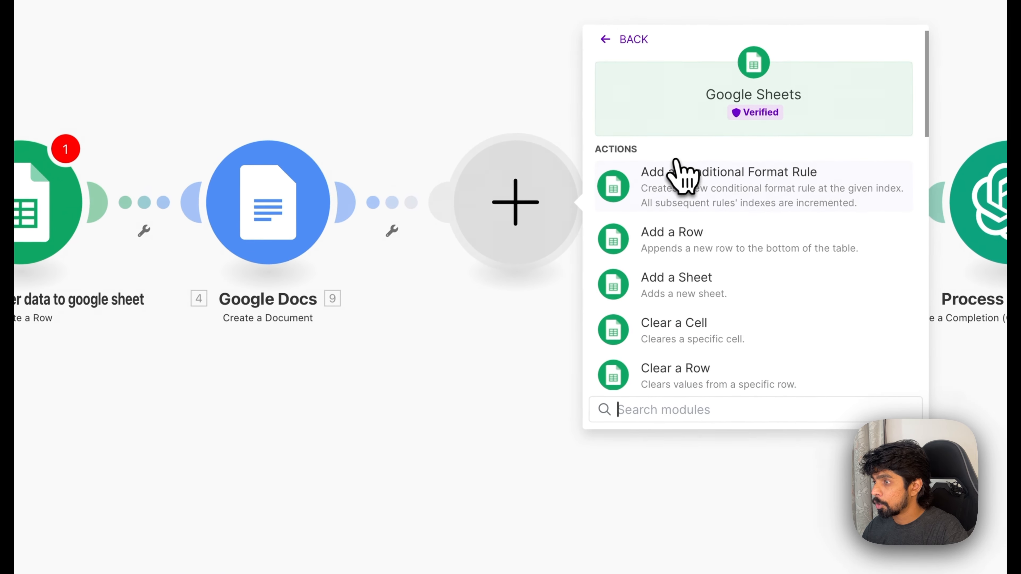
{"action": "scroll", "coordinate": [706, 264], "scroll_direction": "down", "scroll_amount": 6}
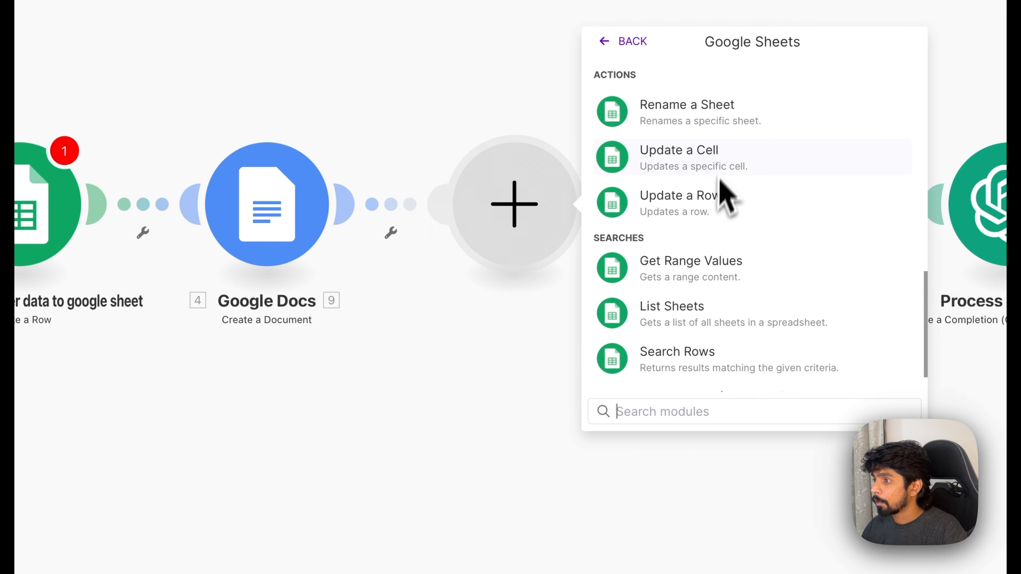
{"action": "left_click", "coordinate": [680, 205]}
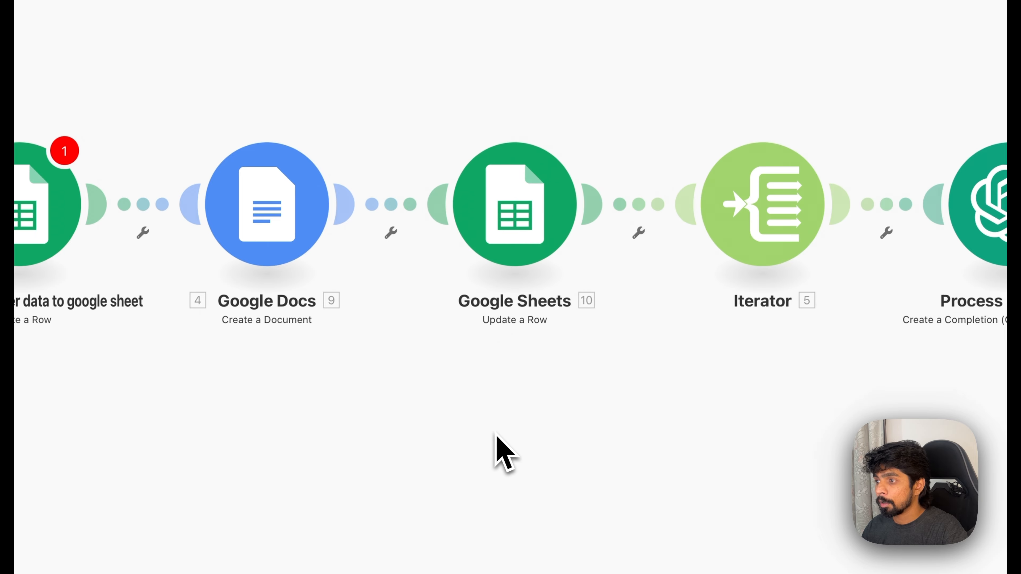
{"action": "right_click", "coordinate": [285, 217]}
{"action": "left_click", "coordinate": [565, 440]}
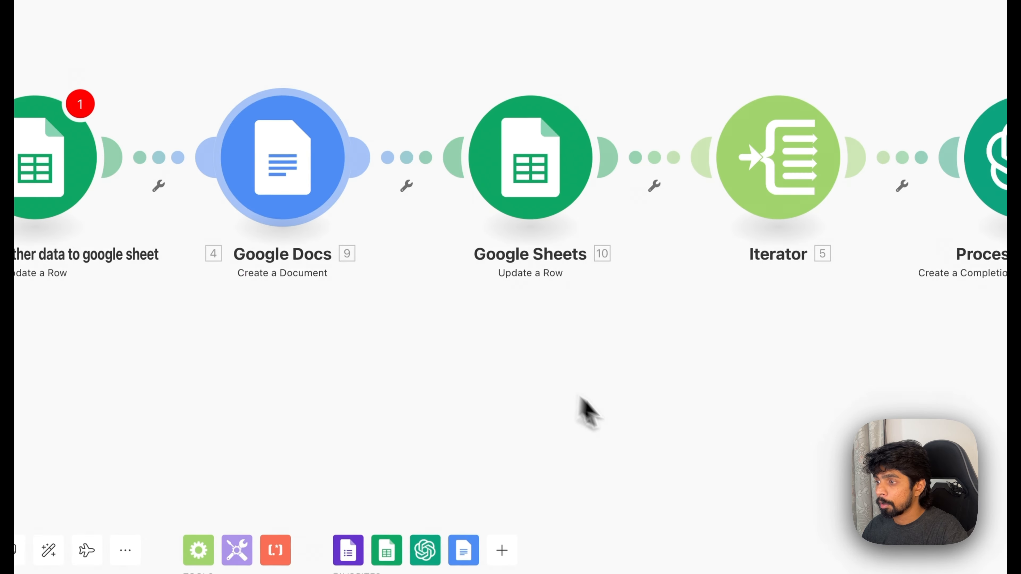
Add a Google Docs "Insert a Paragraph to a Document" module after Convert to Markdown, leaving its connection unset, and check the Miro flowchart
{"action": "scroll", "coordinate": [704, 414], "scroll_direction": "right", "scroll_amount": 4}
{"action": "scroll", "coordinate": [722, 368], "scroll_direction": "right", "scroll_amount": 10}
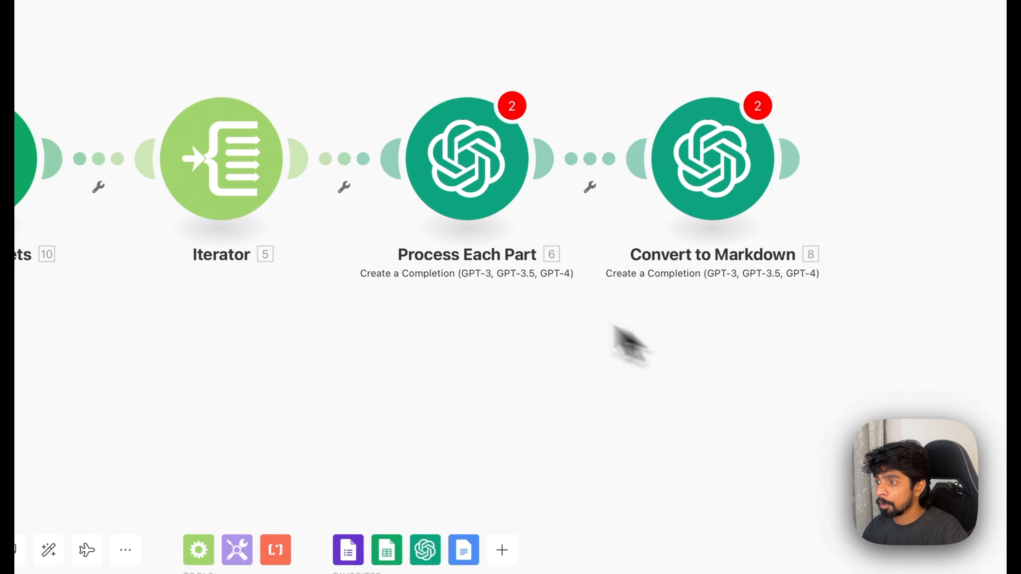
{"action": "left_click", "coordinate": [665, 157]}
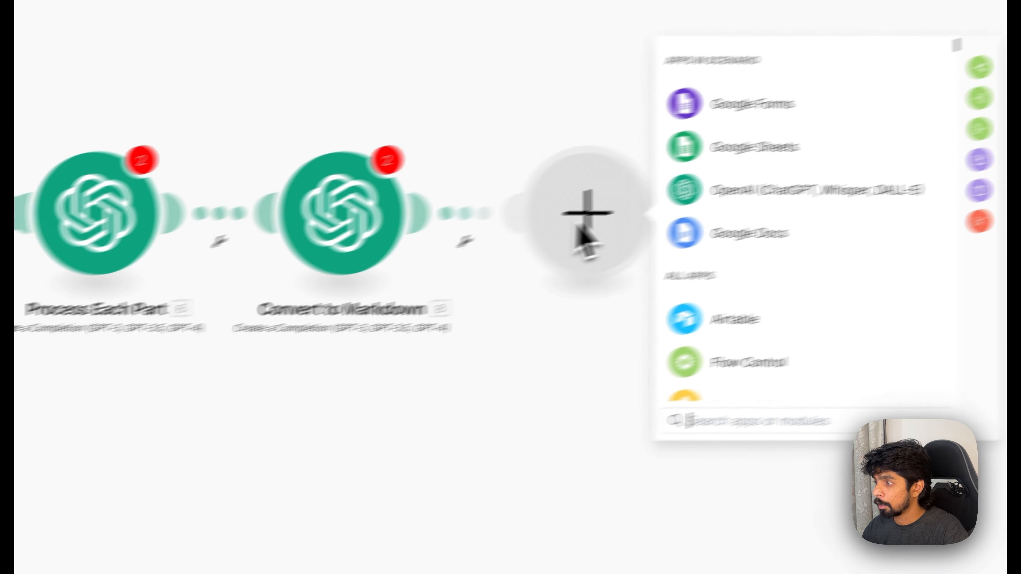
{"action": "left_click", "coordinate": [683, 277]}
{"action": "scroll", "coordinate": [684, 345], "scroll_direction": "down", "scroll_amount": 2}
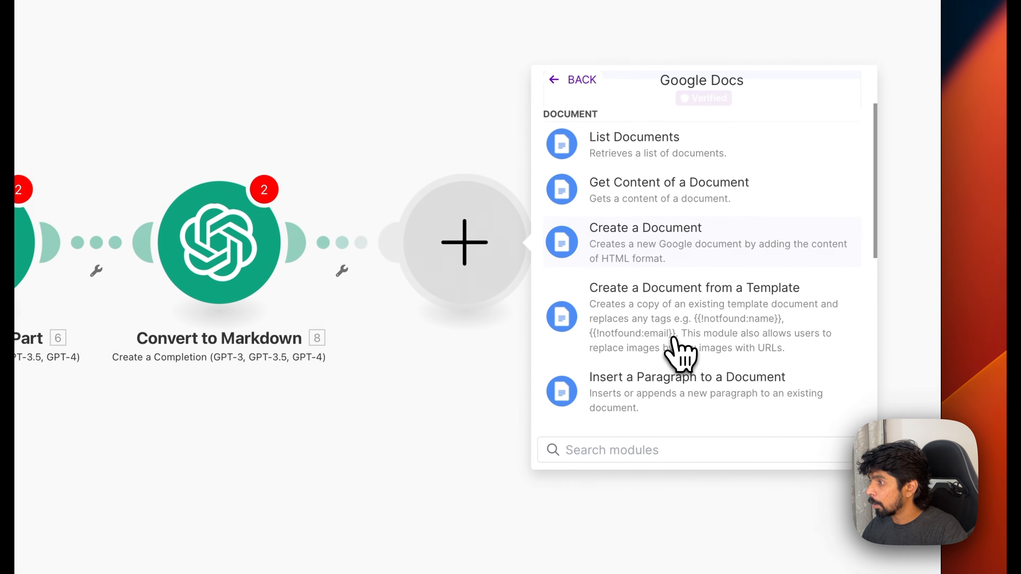
{"action": "scroll", "coordinate": [676, 343], "scroll_direction": "down", "scroll_amount": 10}
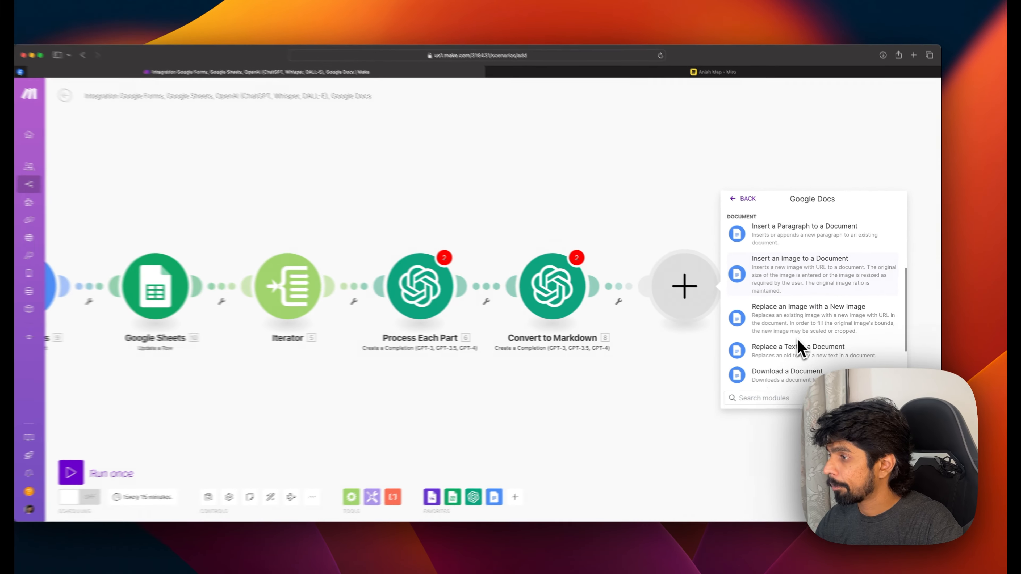
{"action": "scroll", "coordinate": [809, 347], "scroll_direction": "up", "scroll_amount": 3}
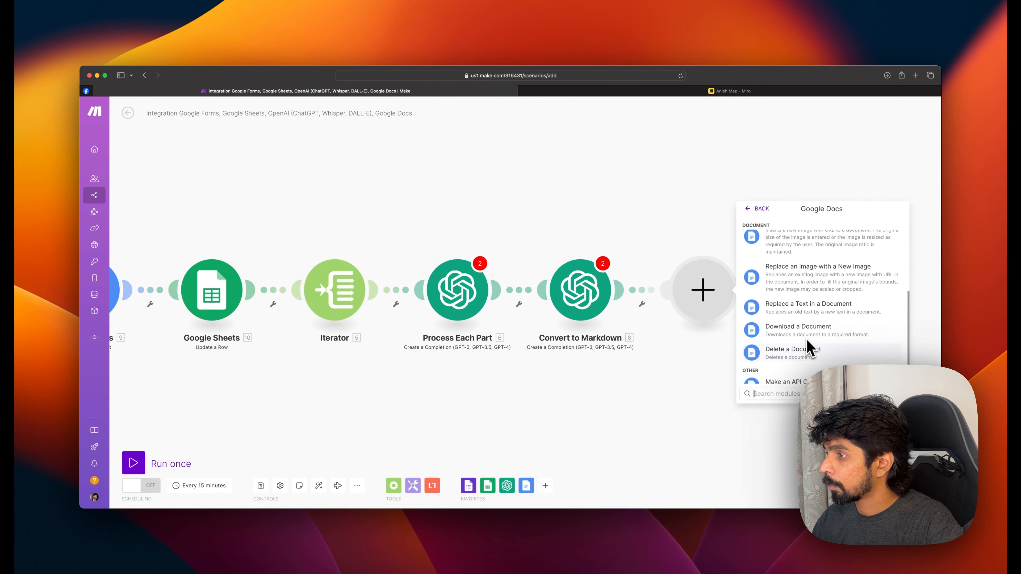
{"action": "scroll", "coordinate": [809, 346], "scroll_direction": "up", "scroll_amount": 1}
{"action": "scroll", "coordinate": [809, 347], "scroll_direction": "up", "scroll_amount": 3}
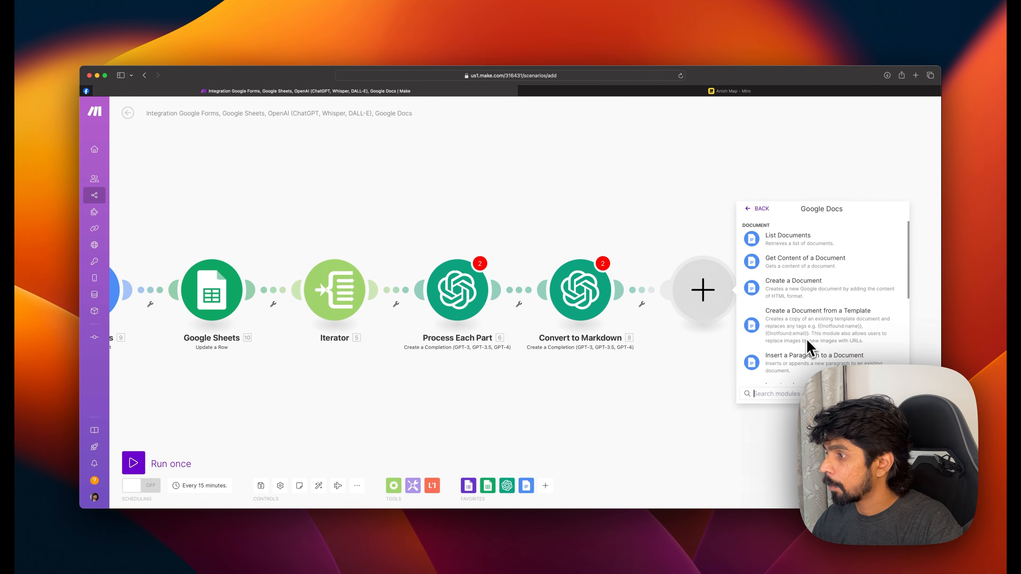
{"action": "left_click", "coordinate": [809, 348]}
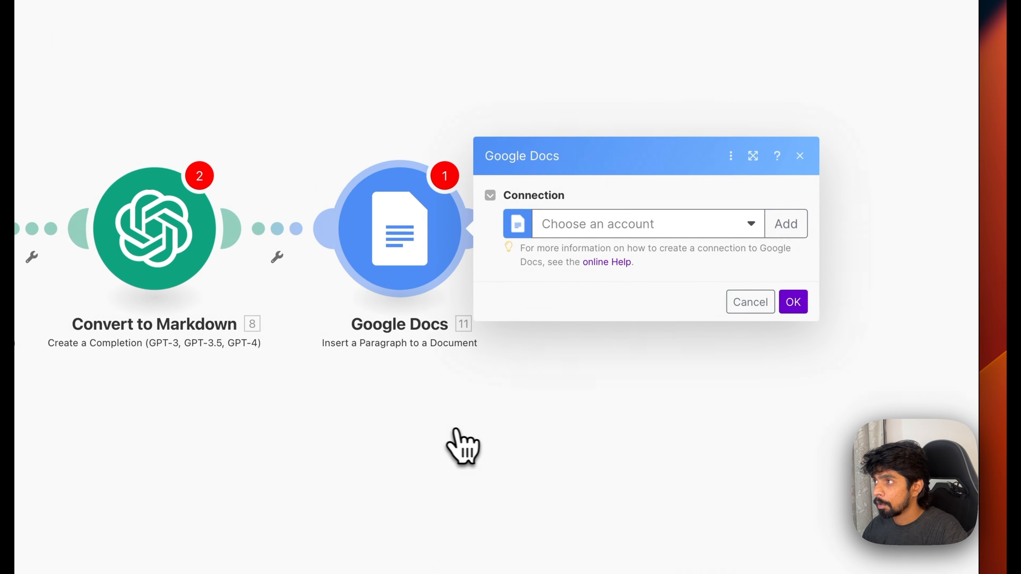
{"action": "scroll", "coordinate": [526, 521], "scroll_direction": "down", "scroll_amount": 6}
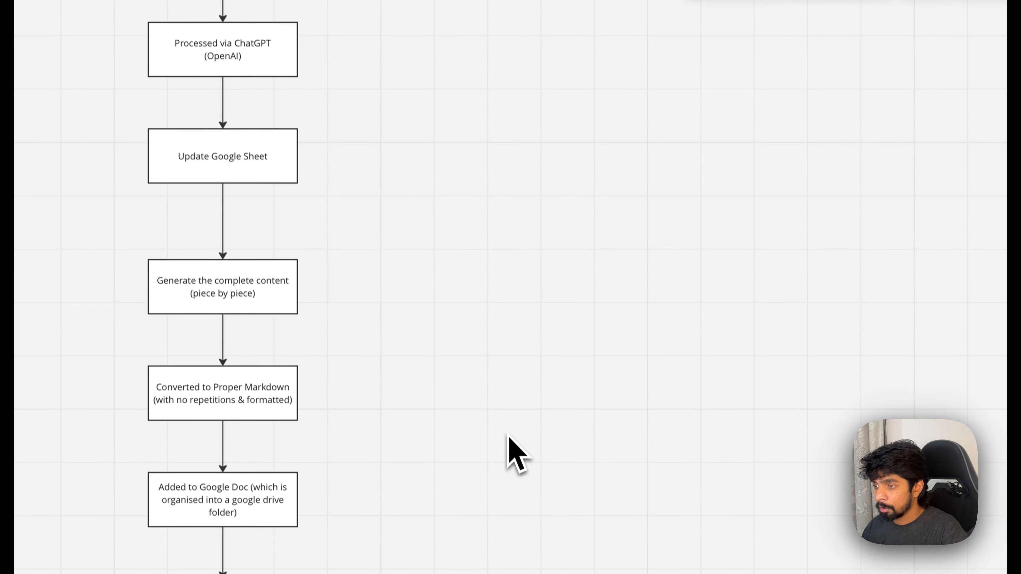
{"action": "left_click", "coordinate": [317, 118]}
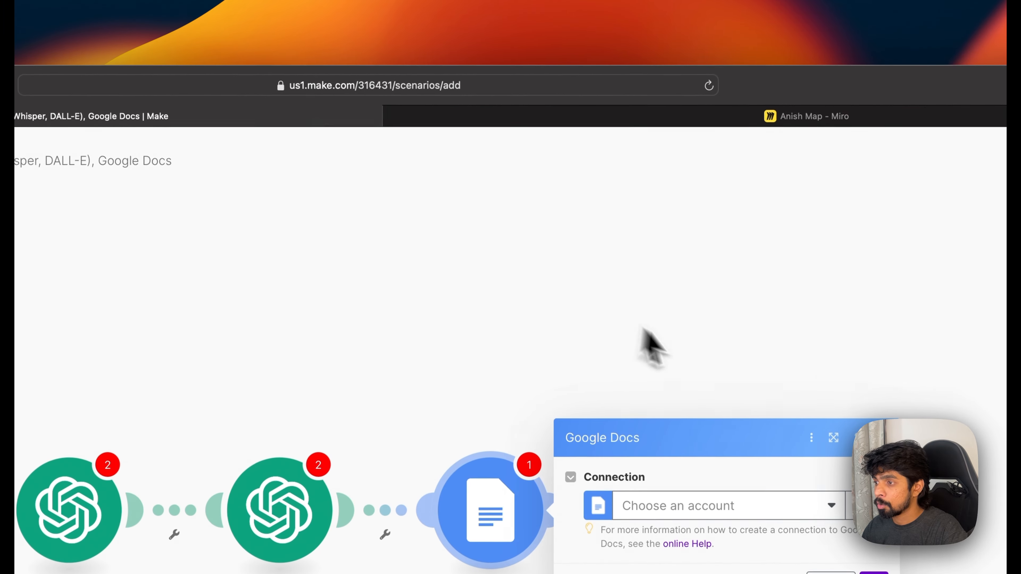
{"action": "left_click", "coordinate": [708, 327]}
Add a Google Sheets "Update a Row" module at the scenario's end, leaving its settings unfilled, and compare the scenario with the Miro flowchart
{"action": "scroll", "coordinate": [709, 326], "scroll_direction": "right", "scroll_amount": 6}
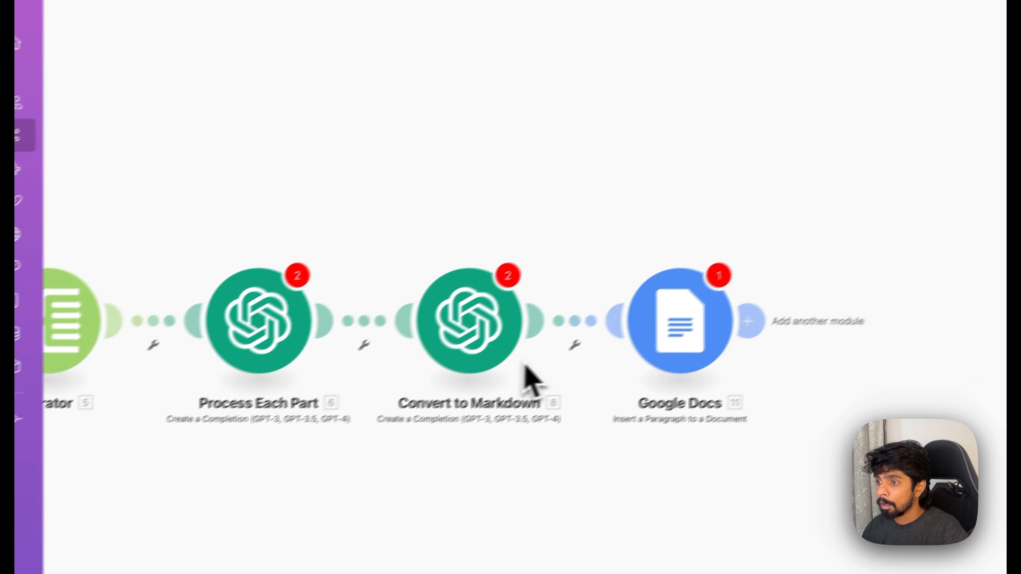
{"action": "left_click", "coordinate": [441, 467]}
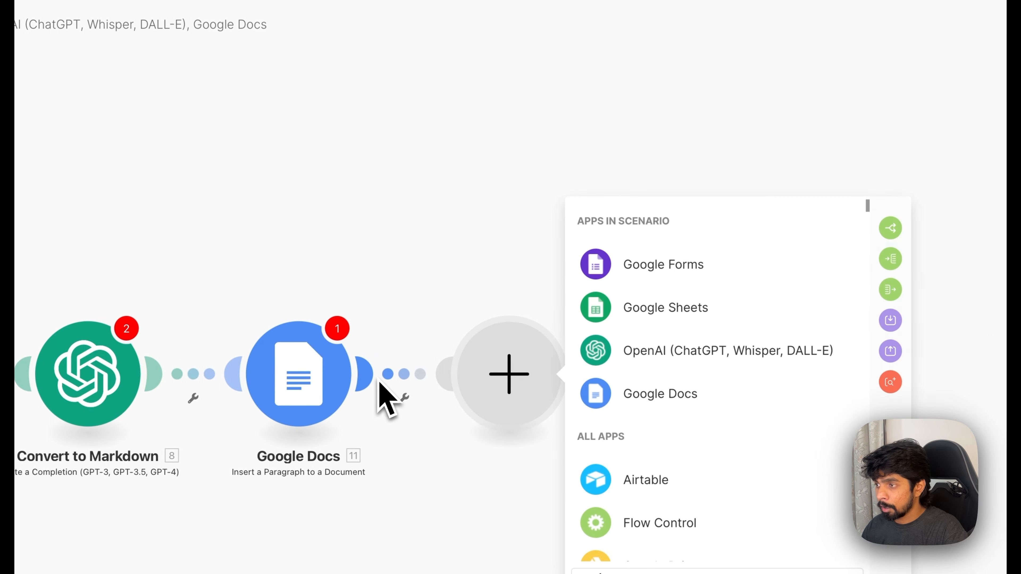
{"action": "left_click", "coordinate": [629, 316]}
{"action": "scroll", "coordinate": [699, 462], "scroll_direction": "down", "scroll_amount": 10}
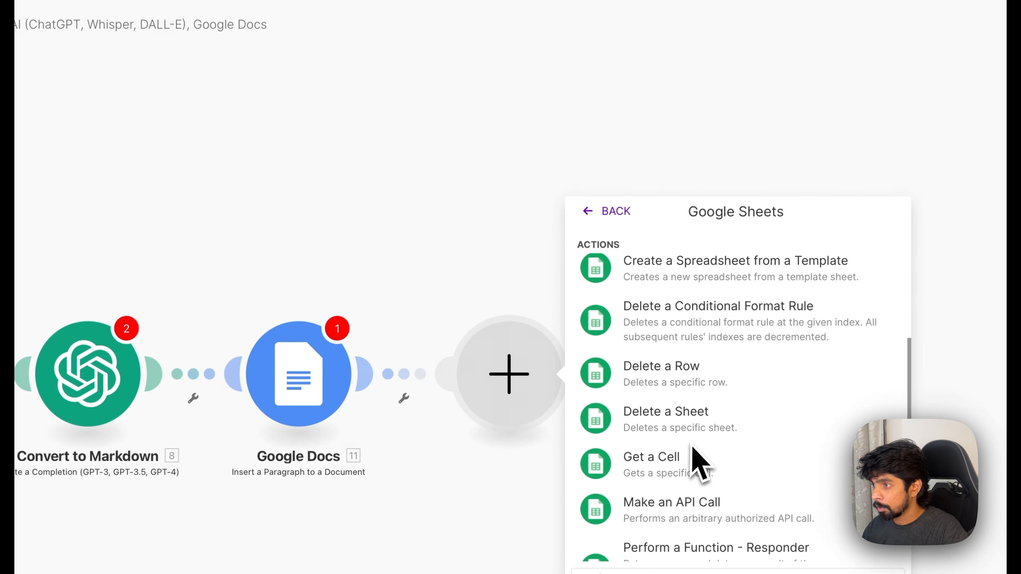
{"action": "scroll", "coordinate": [700, 462], "scroll_direction": "down", "scroll_amount": 8}
{"action": "scroll", "coordinate": [700, 462], "scroll_direction": "up", "scroll_amount": 2}
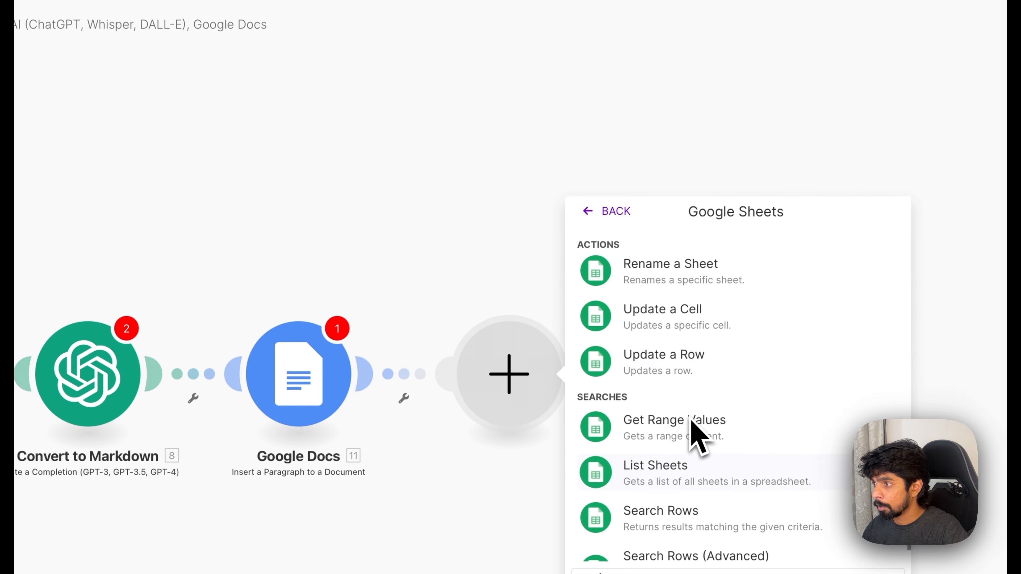
{"action": "left_click", "coordinate": [688, 362]}
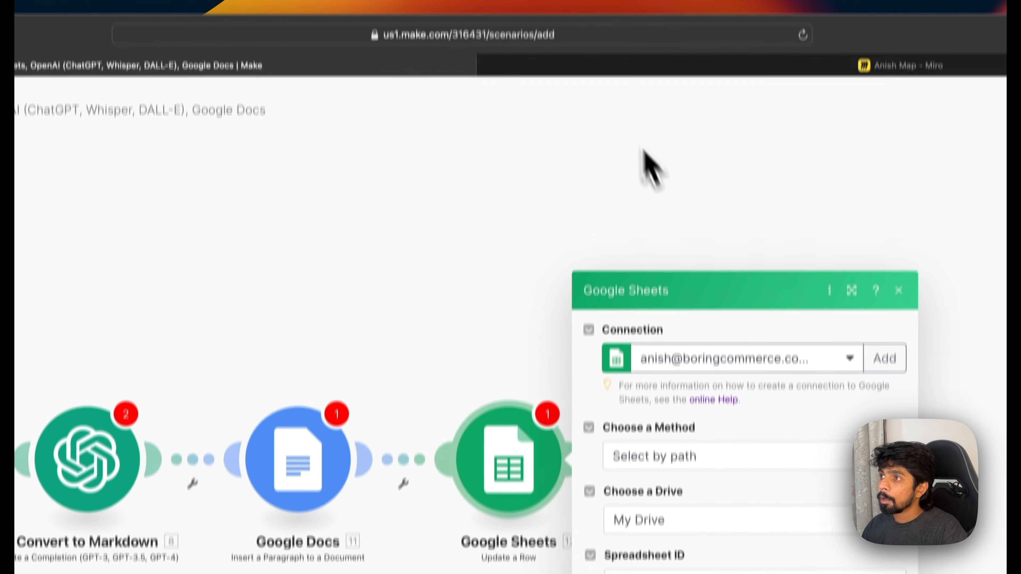
{"action": "left_click", "coordinate": [595, 67]}
{"action": "mouse_move", "coordinate": [347, 117]}
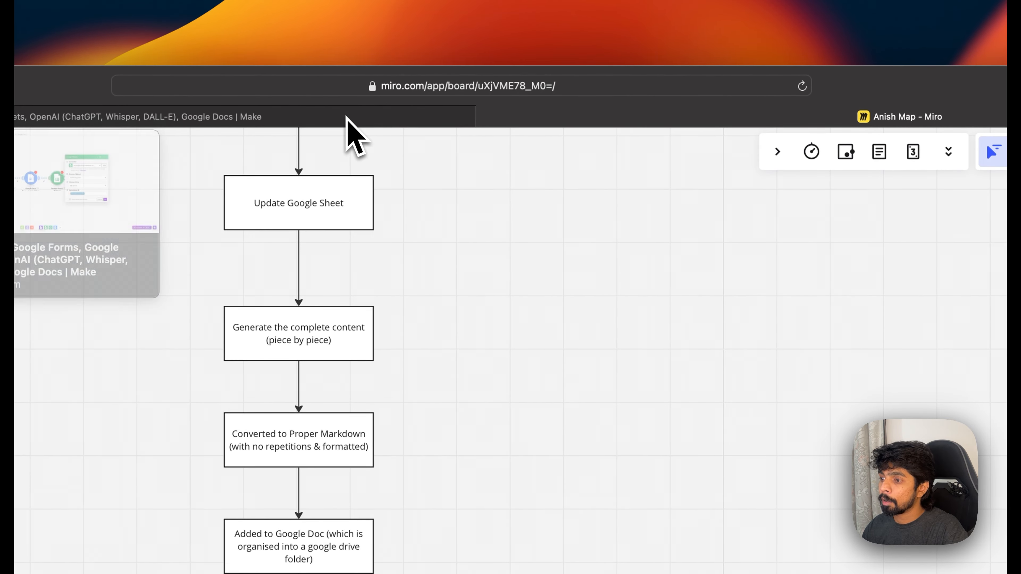
{"action": "left_click", "coordinate": [361, 114]}
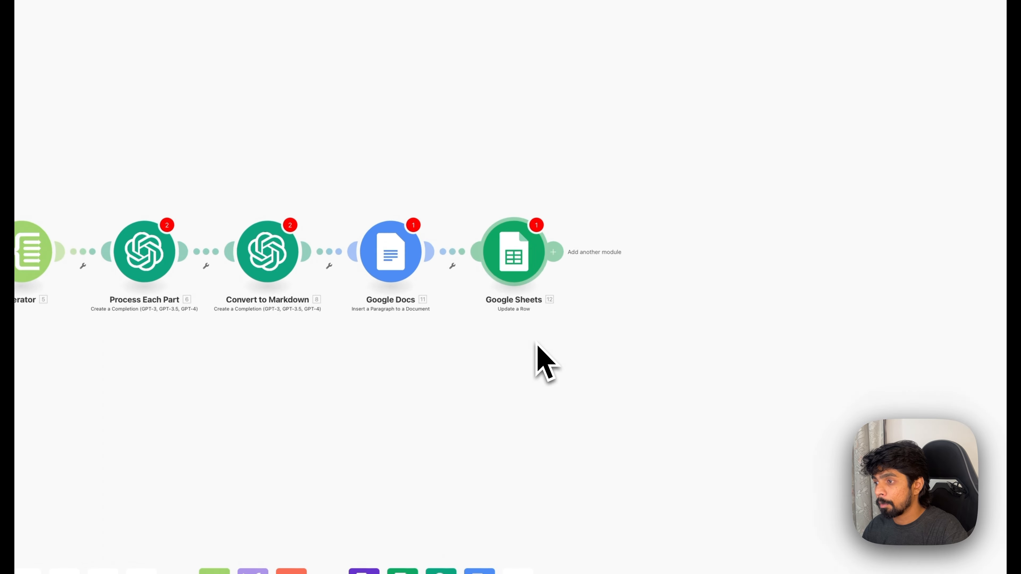
{"action": "scroll", "coordinate": [554, 372], "scroll_direction": "right", "scroll_amount": 5}
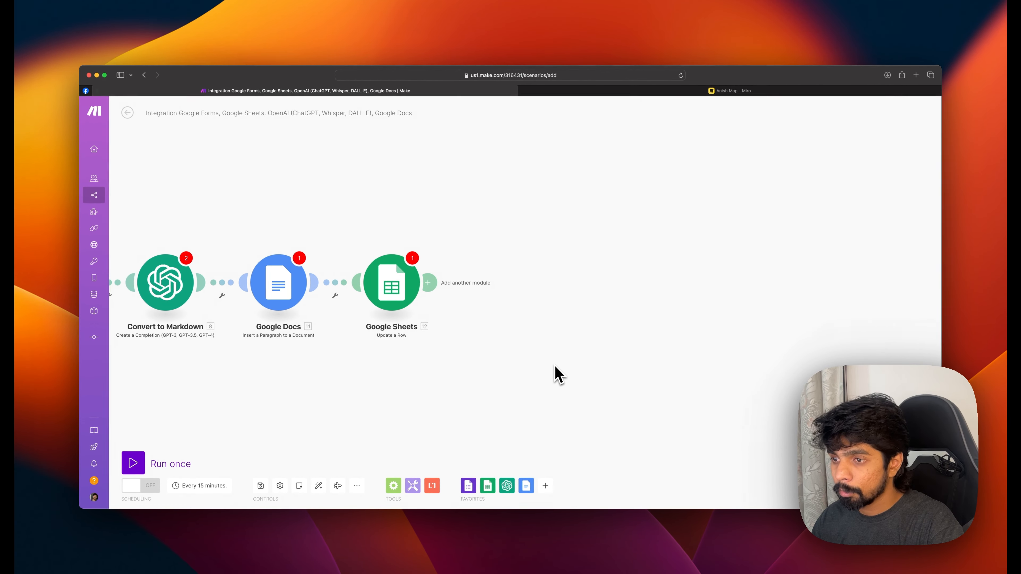